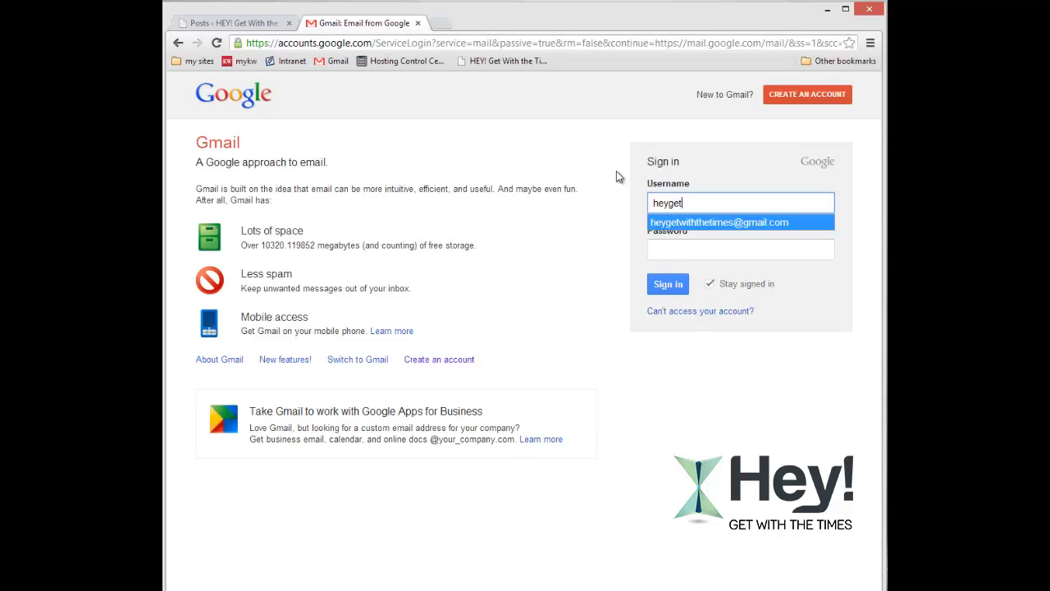
# Sign in to Gmail with the saved username and the account password.
pyautogui.click(713, 222)
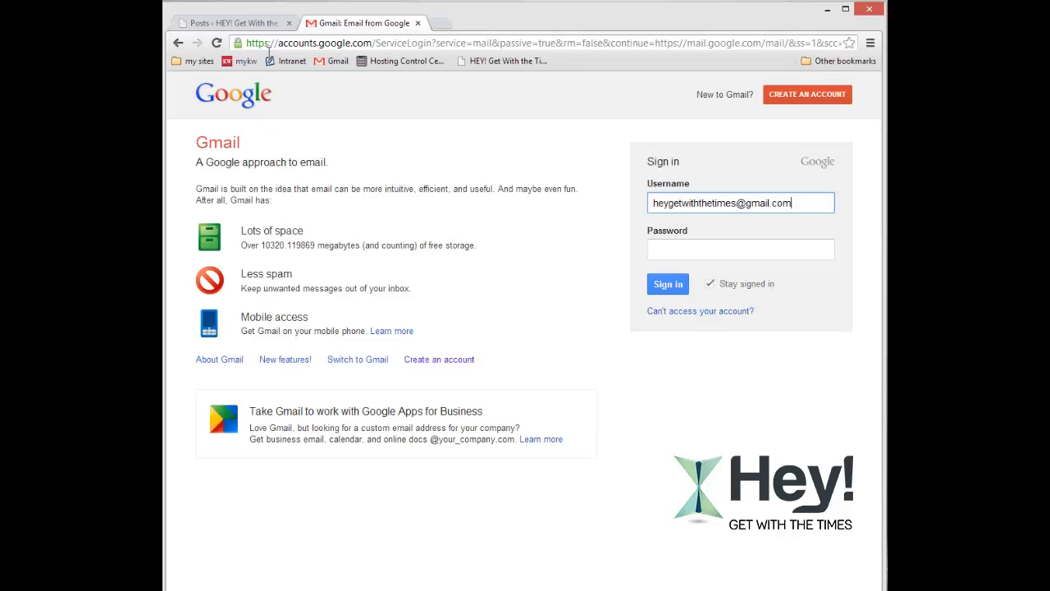
pyautogui.click(693, 248)
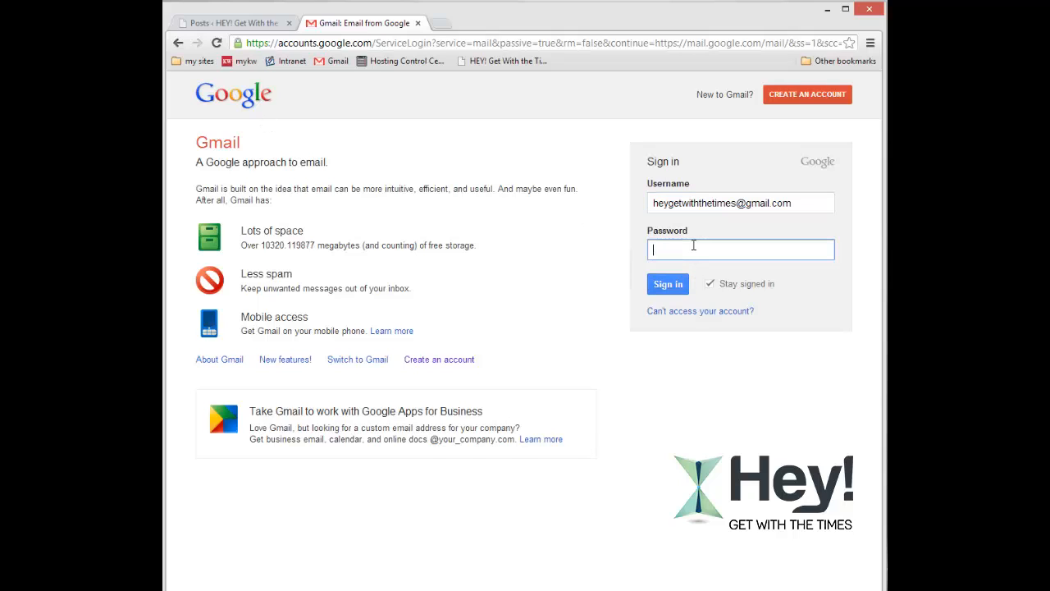
pyautogui.write('•••••••••')
pyautogui.press('Return')
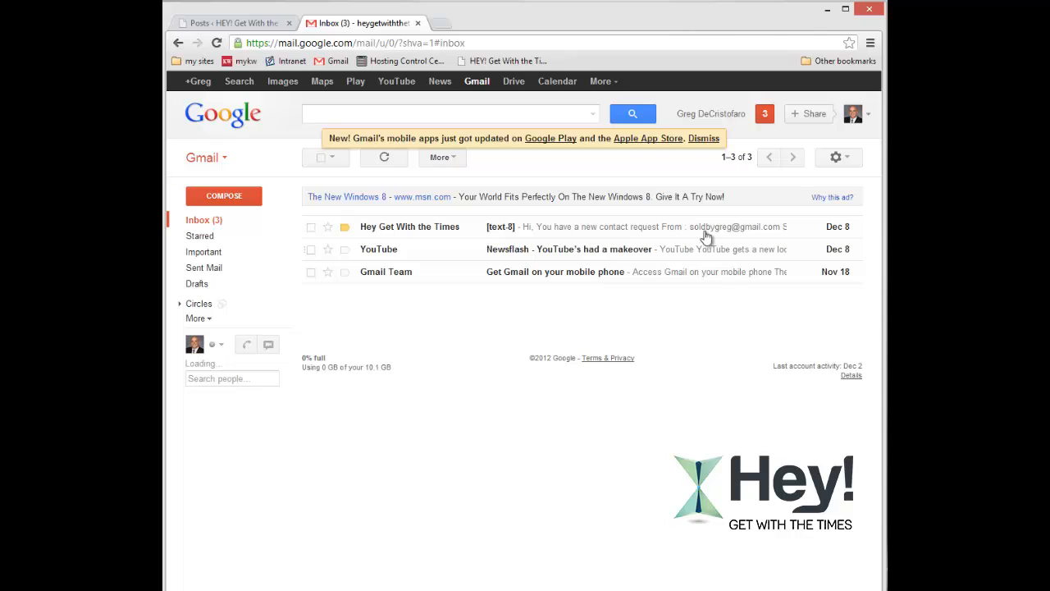
# Open the full Gmail settings from the gear menu and go to Accounts and Import.
pyautogui.click(845, 159)
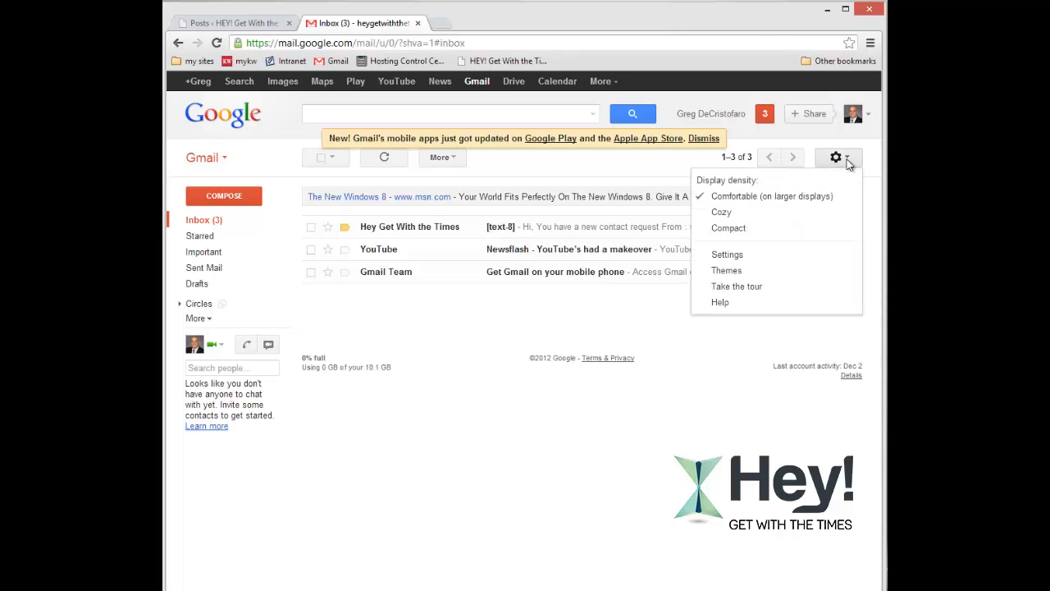
pyautogui.click(728, 255)
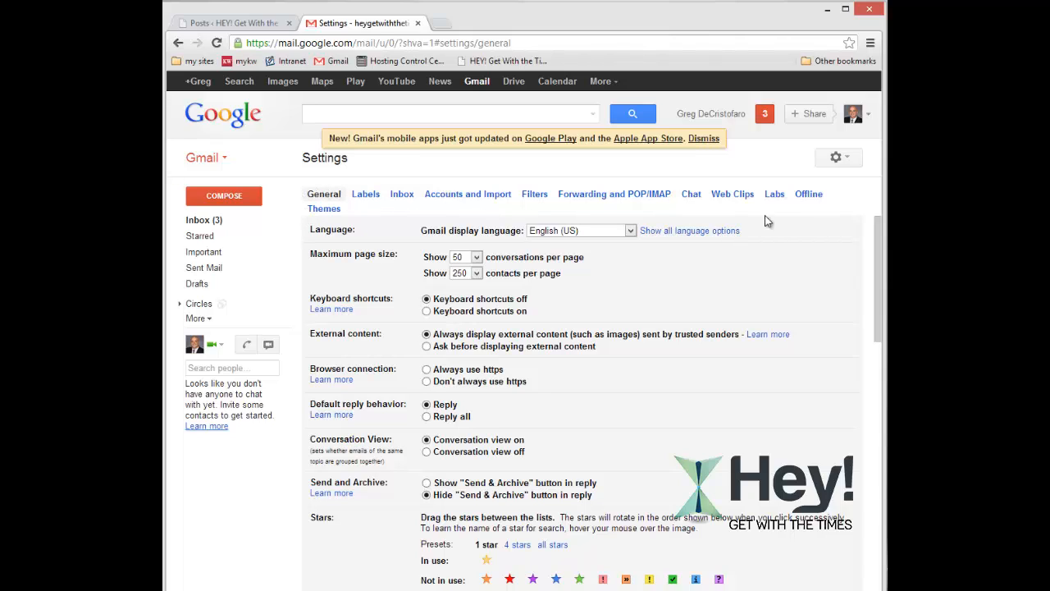
pyautogui.click(476, 198)
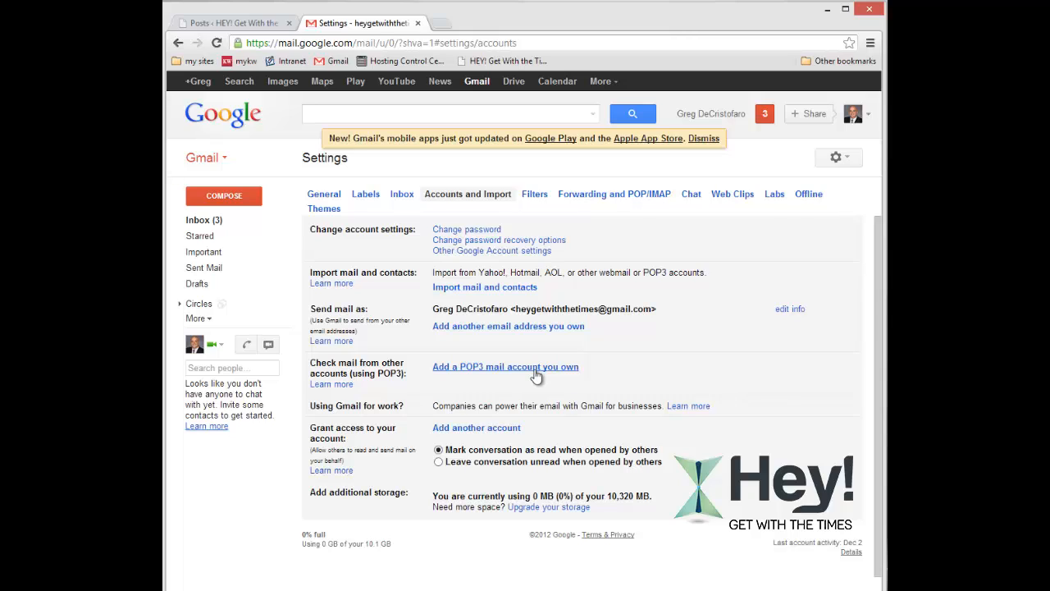
# Add a POP3 account for the KW address with its password, keeping a copy on the server.
pyautogui.click(488, 374)
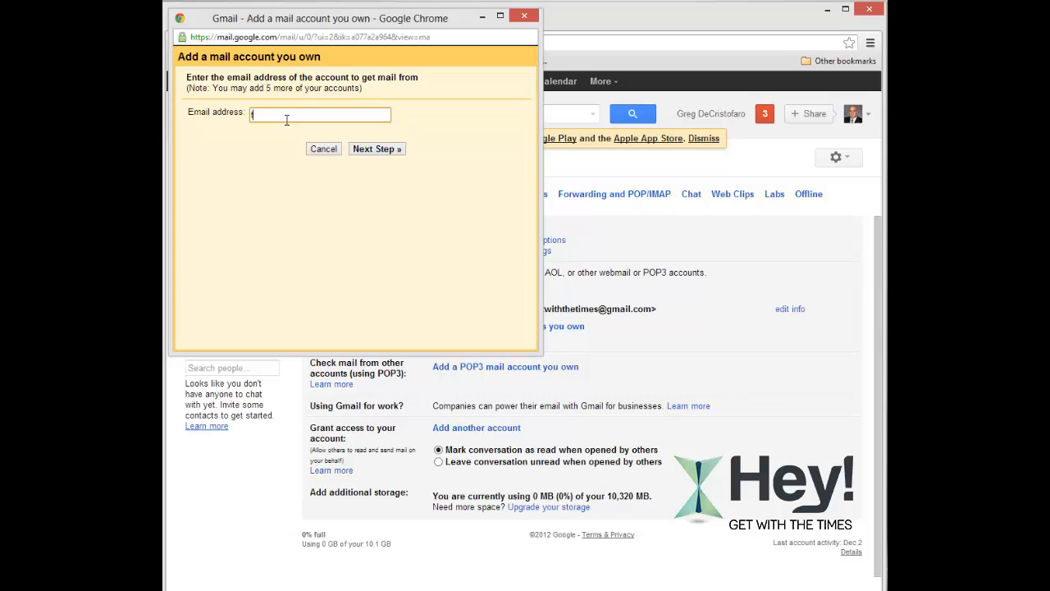
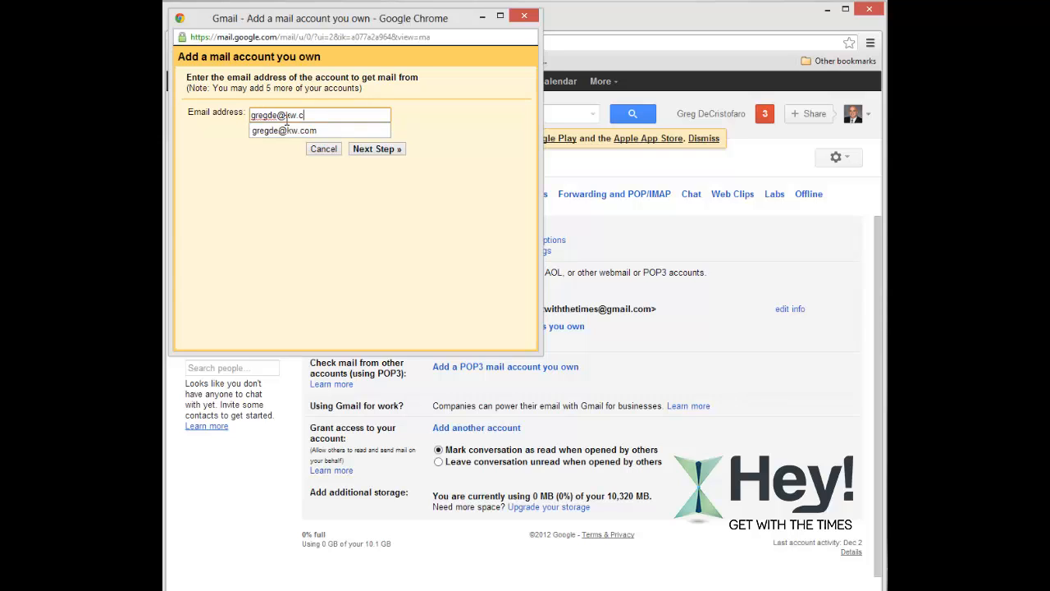
pyautogui.click(384, 150)
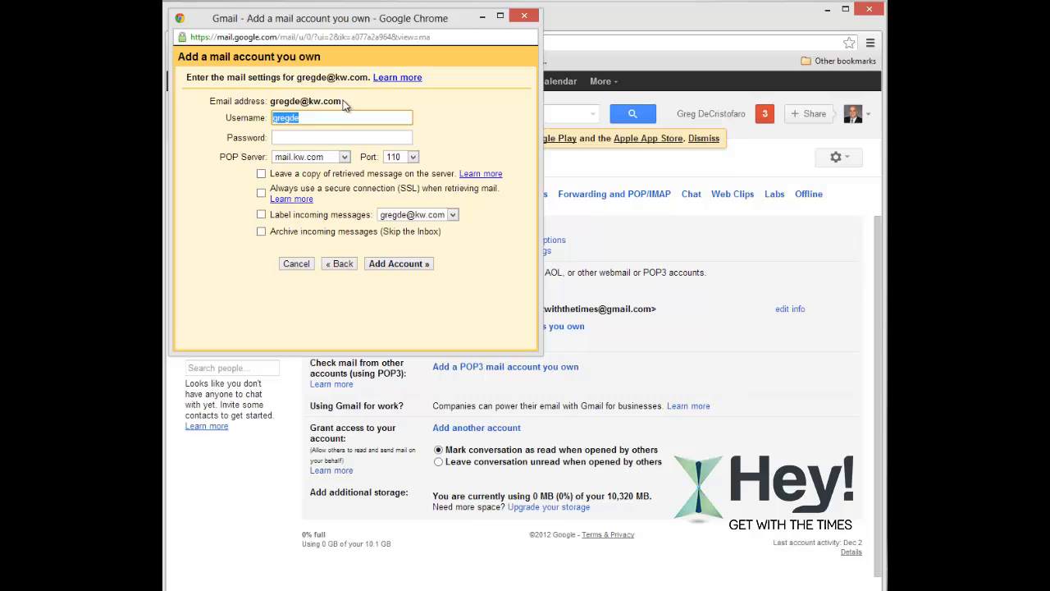
pyautogui.click(317, 132)
pyautogui.write('*********')
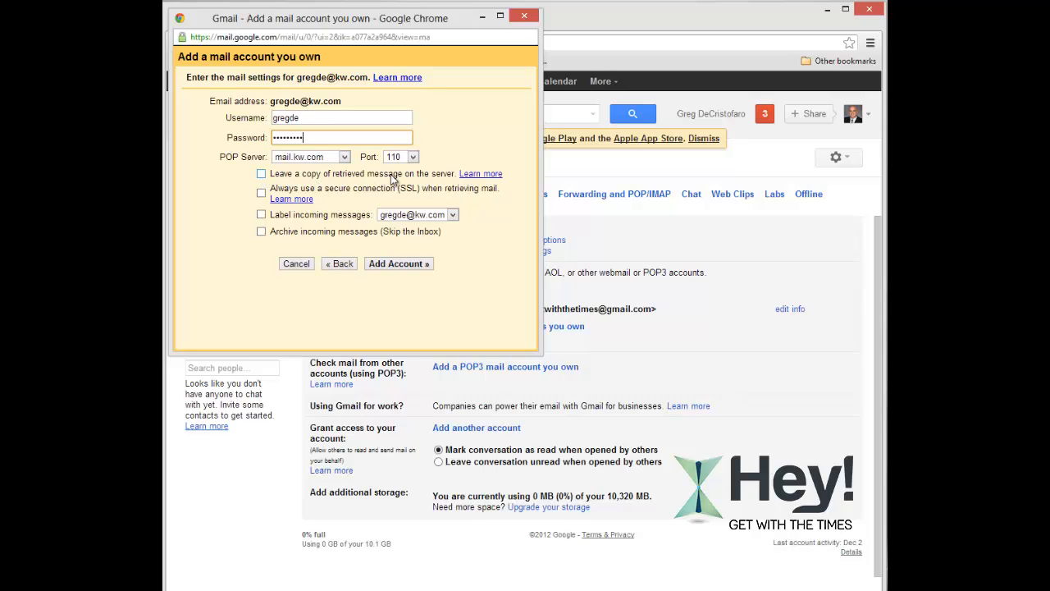
pyautogui.click(261, 174)
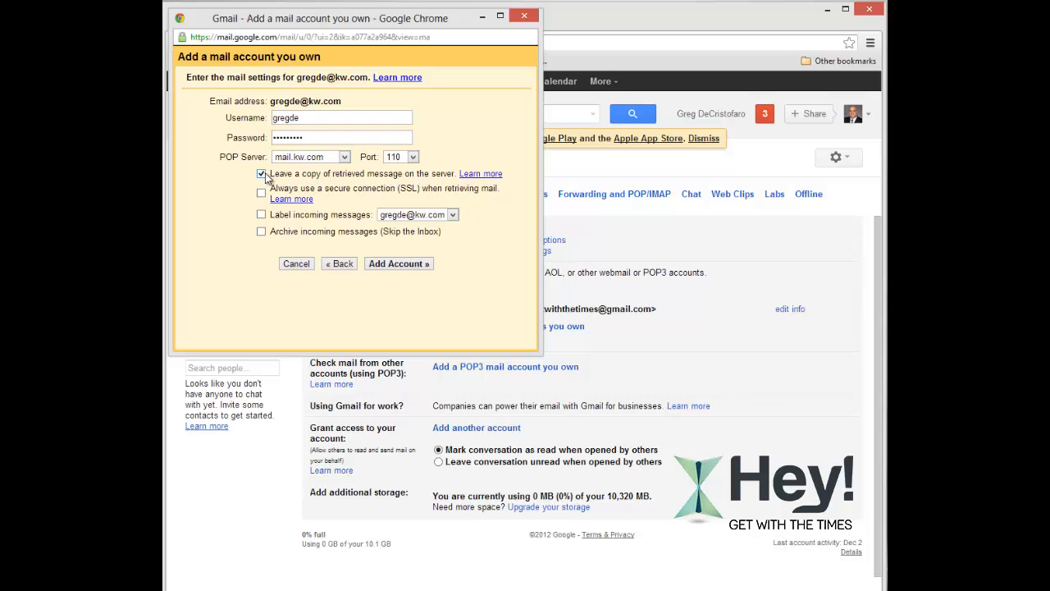
# Turn off leave-a-copy, label incoming KW messages, and add the account.
pyautogui.click(261, 174)
pyautogui.click(262, 215)
pyautogui.click(398, 266)
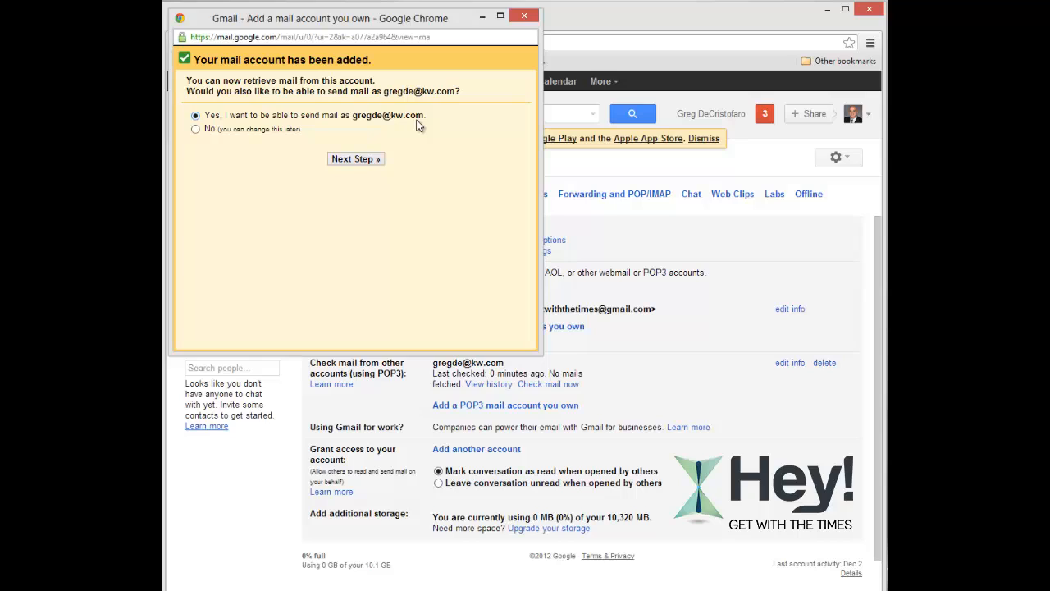
# Set up sending as the KW address, not treated as an alias, sending through Gmail.
pyautogui.click(356, 159)
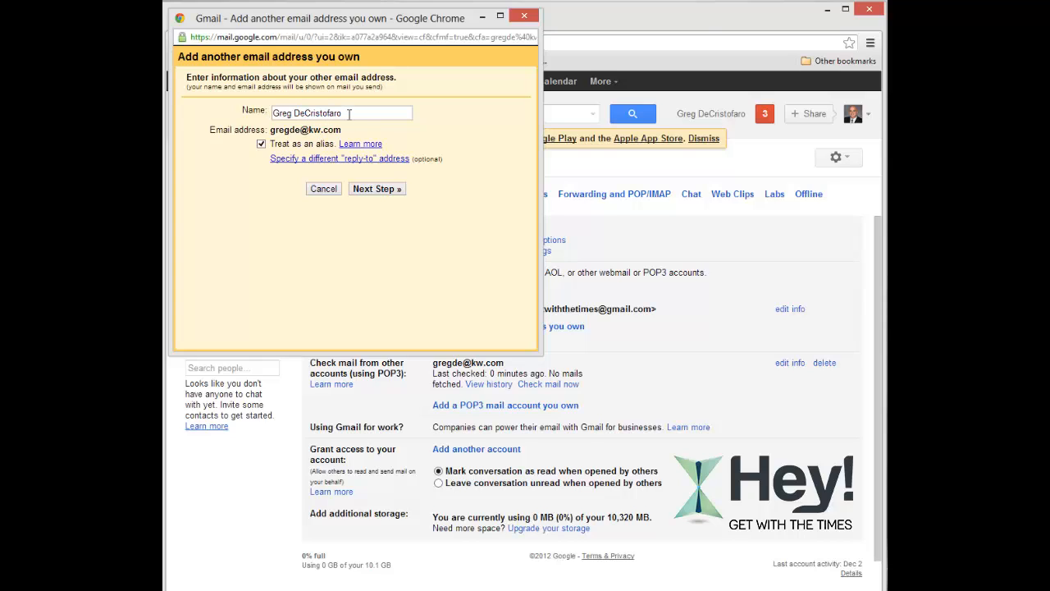
pyautogui.click(261, 145)
pyautogui.click(377, 190)
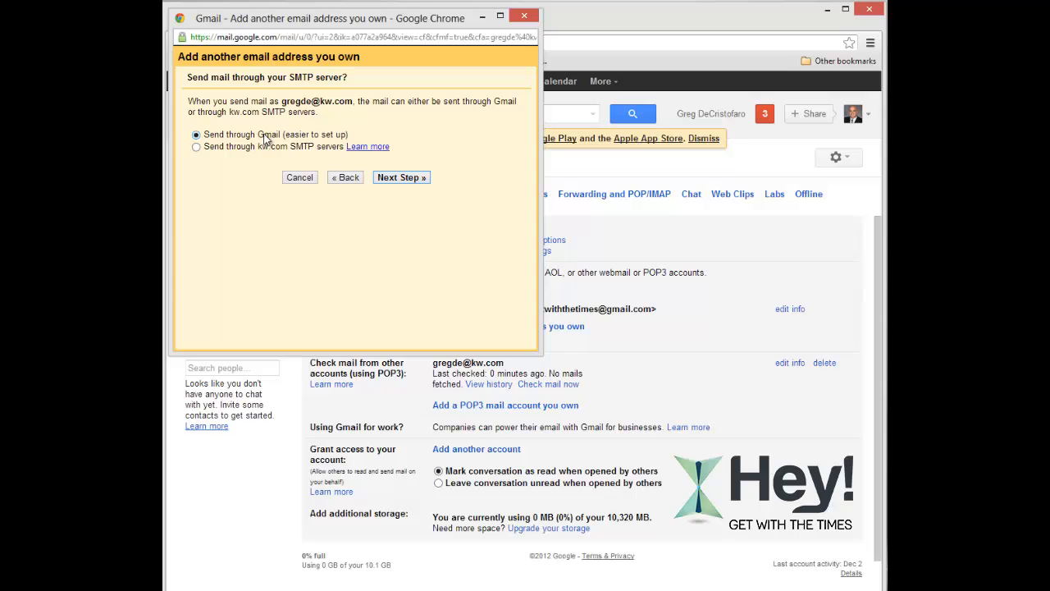
pyautogui.click(401, 184)
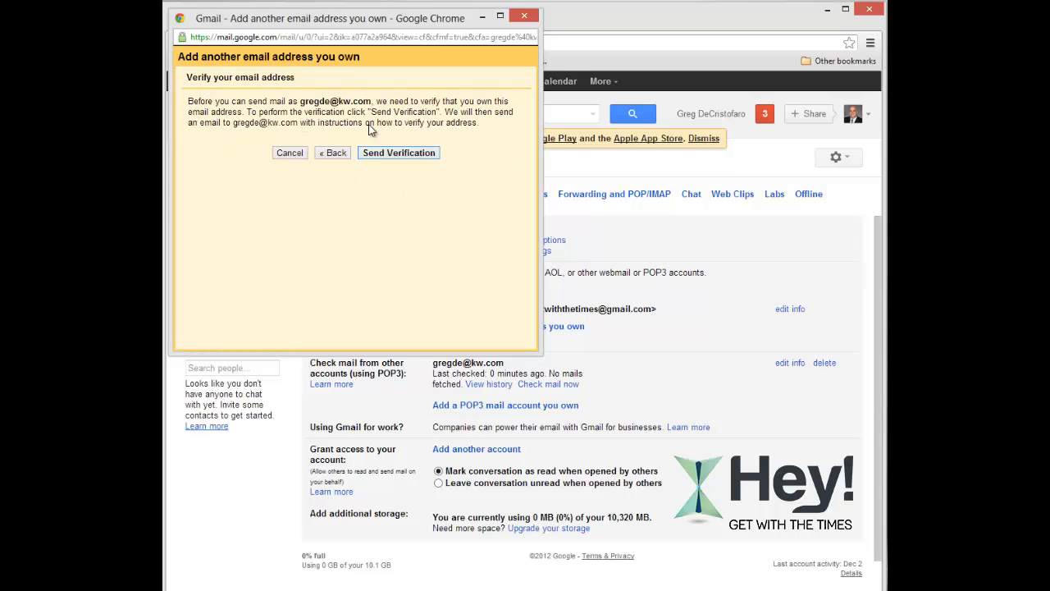
# Send the verification email to the KW address and return to the Gmail settings window.
pyautogui.click(404, 153)
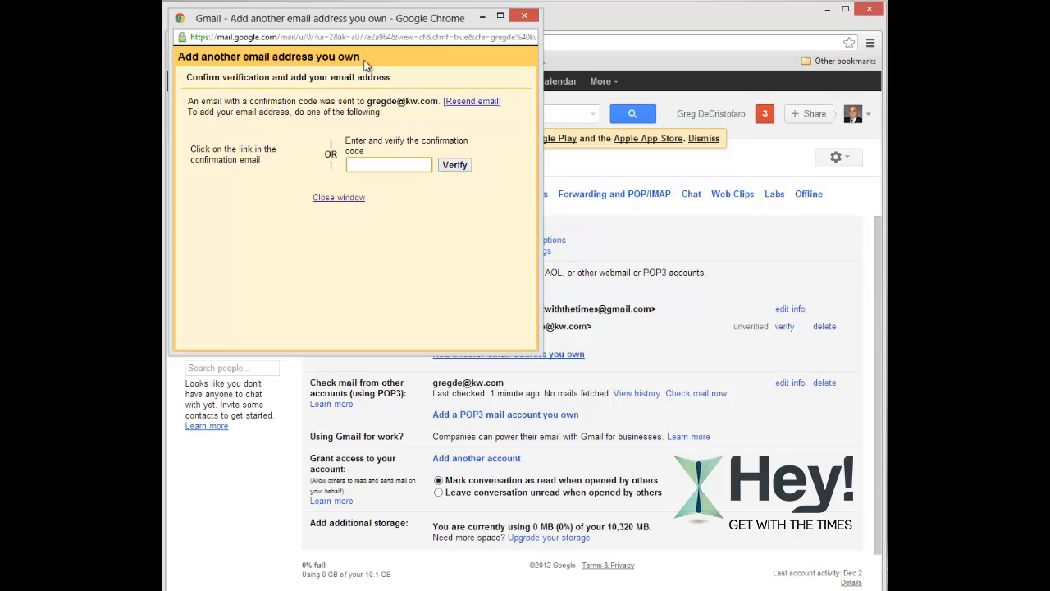
pyautogui.click(656, 19)
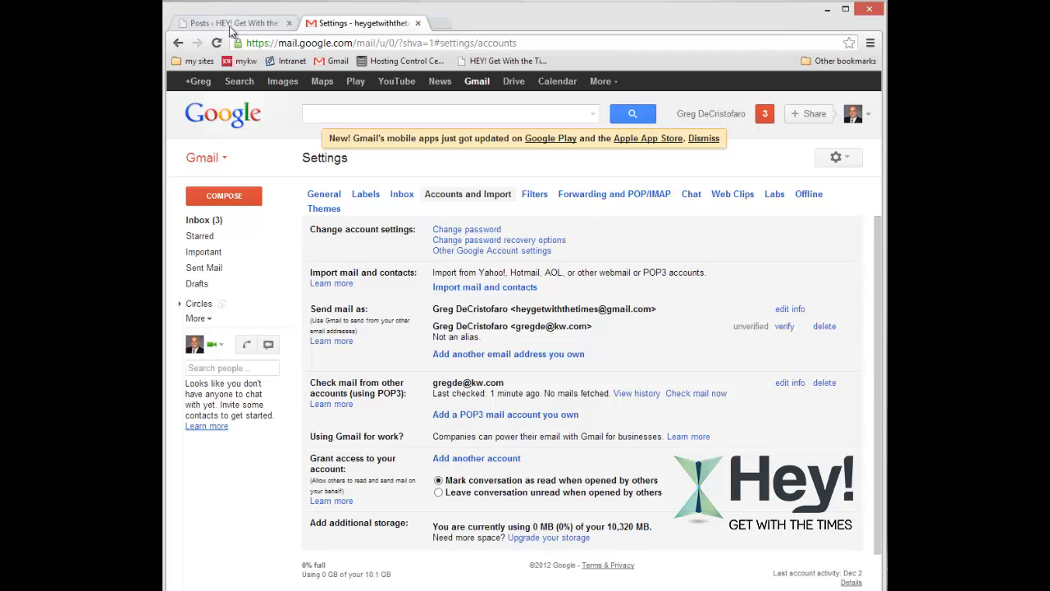
# Log in to the mykw intranet with the KW username and password.
pyautogui.click(246, 62)
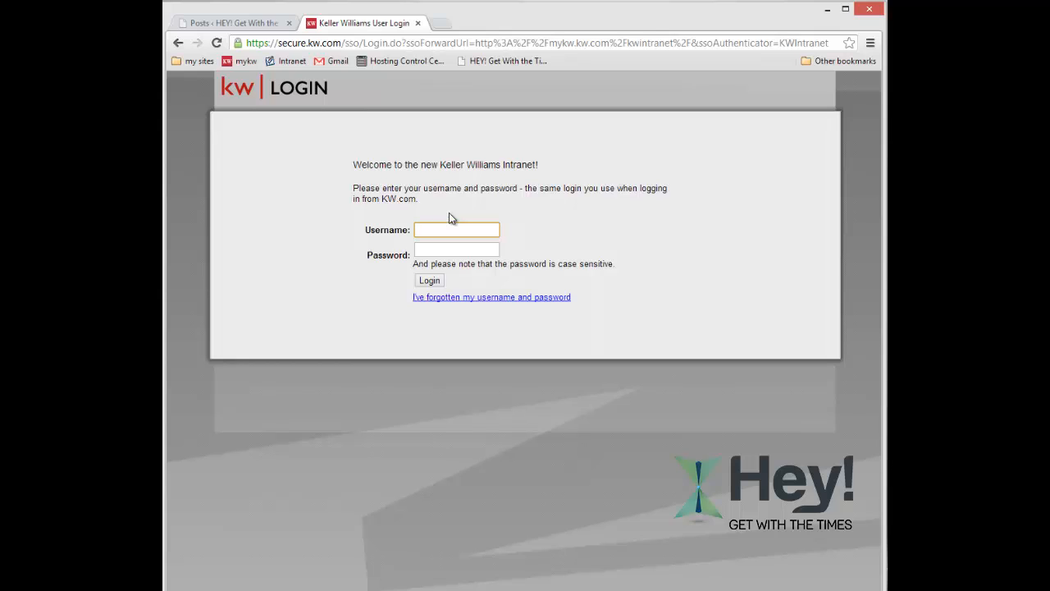
pyautogui.write('gde')
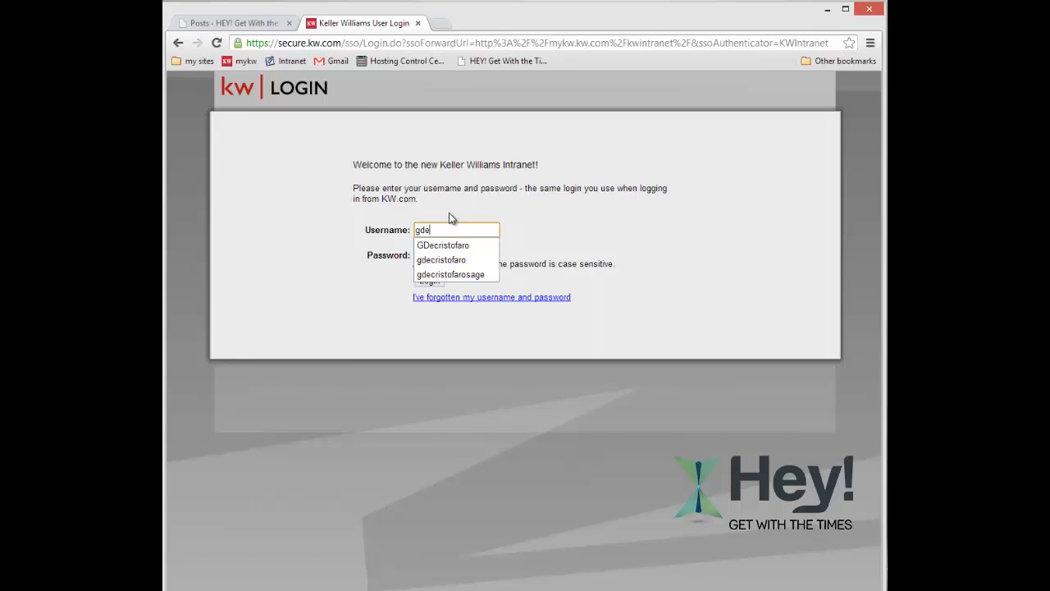
pyautogui.write('cristofaro')
pyautogui.press('Tab')
pyautogui.write('********')
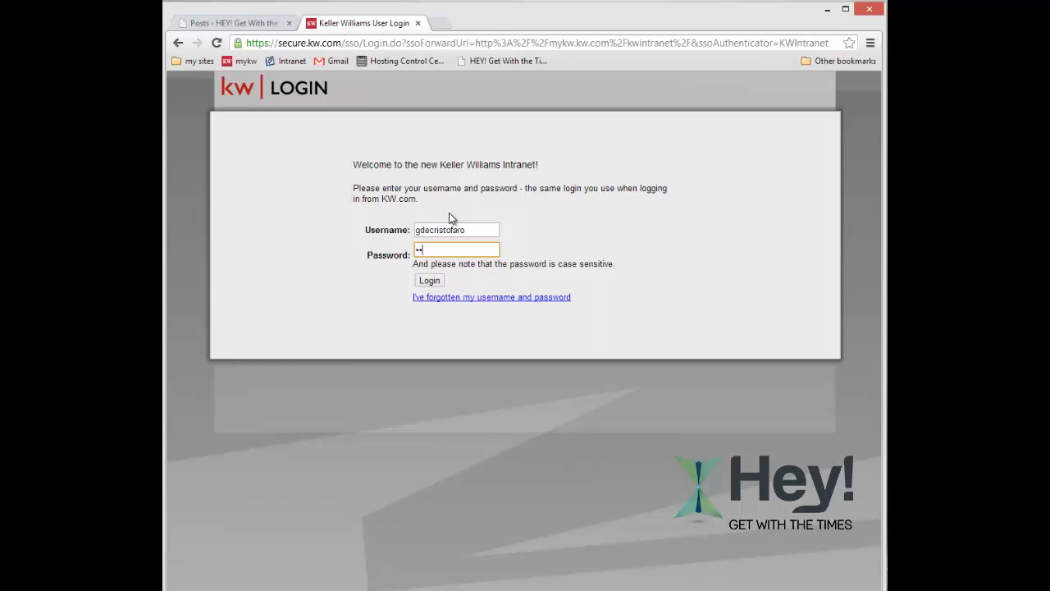
pyautogui.click(429, 280)
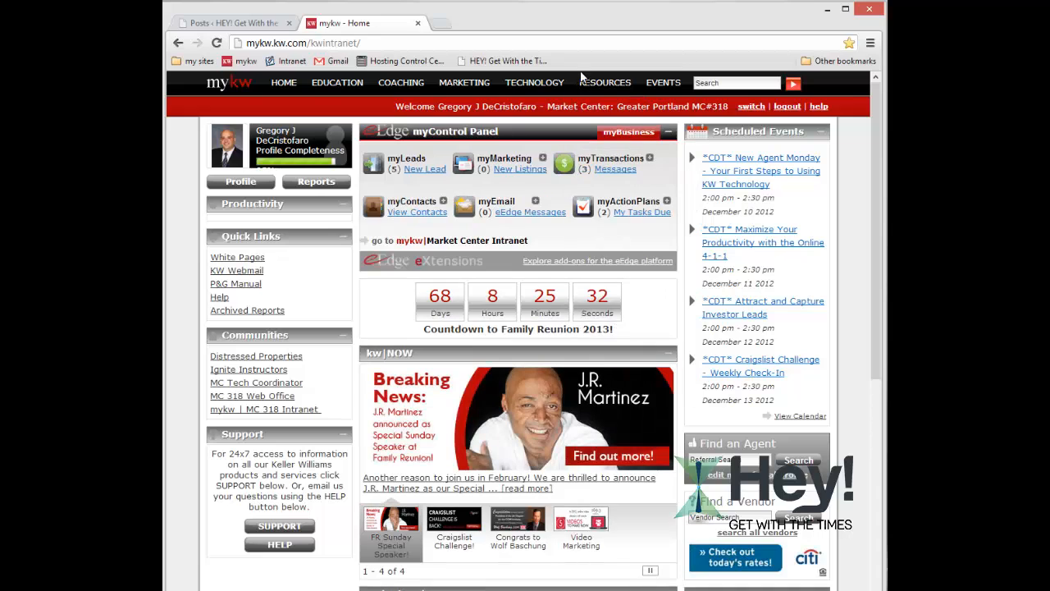
# Go to TECHNOLOGY > KW Email and open KW Webmail in a new tab.
pyautogui.moveTo(542, 83)
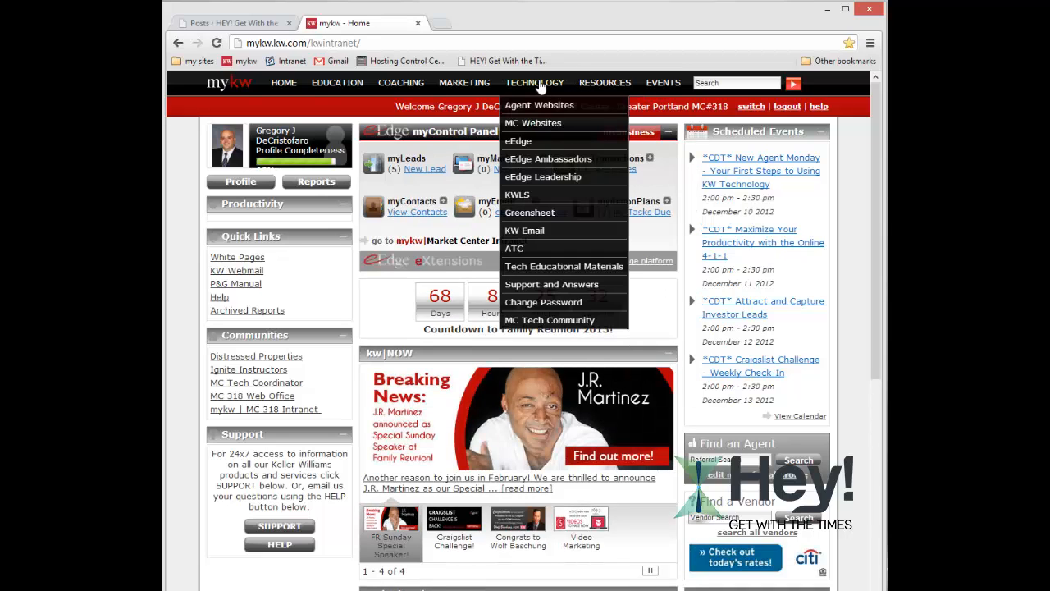
pyautogui.click(526, 231)
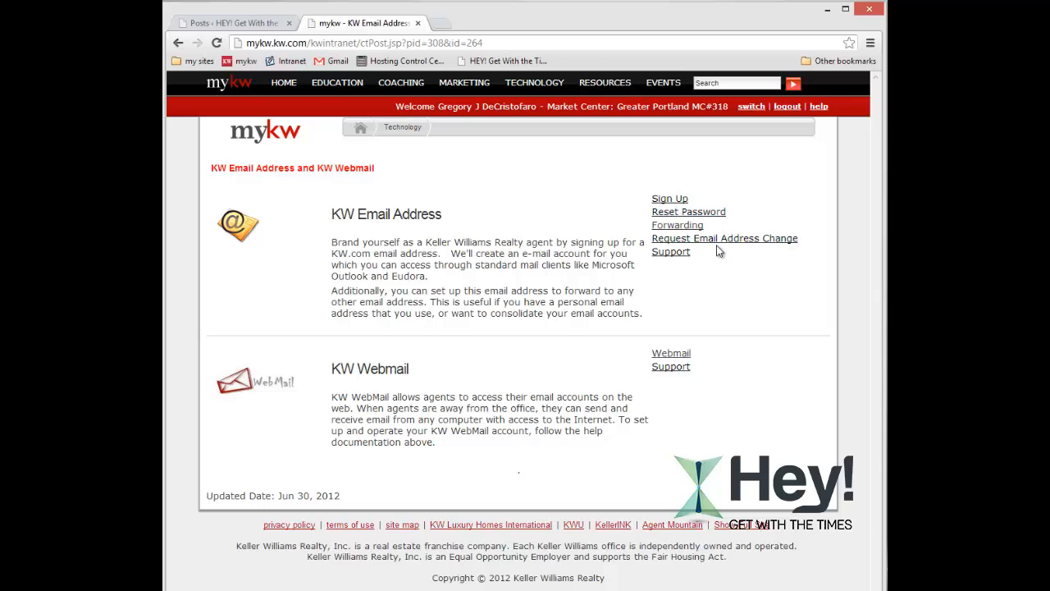
pyautogui.click(673, 355)
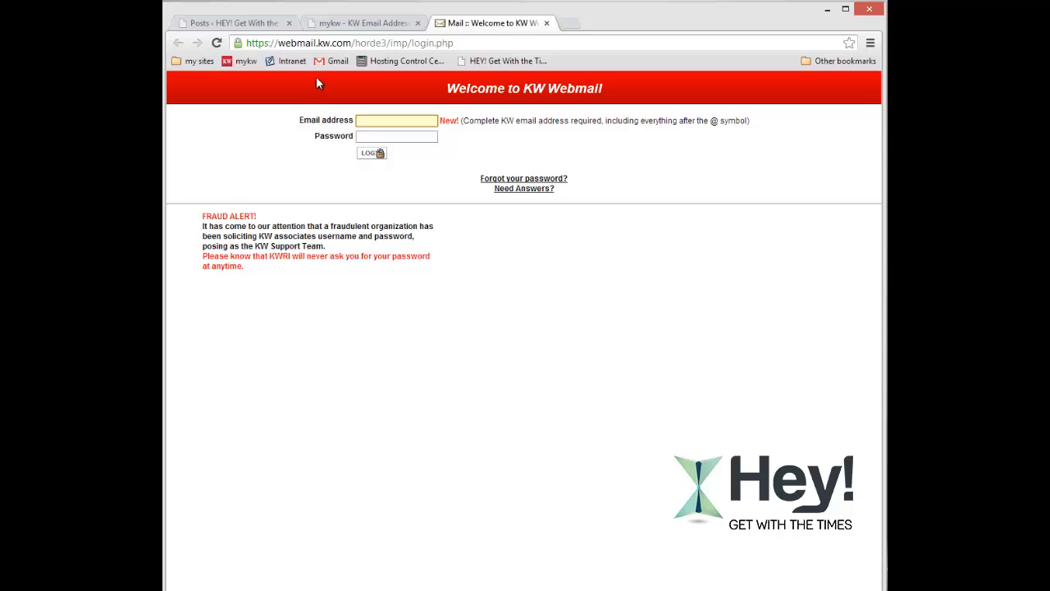
# Log in to KW Webmail with the KW email address and its password.
pyautogui.click(400, 117)
pyautogui.click(372, 114)
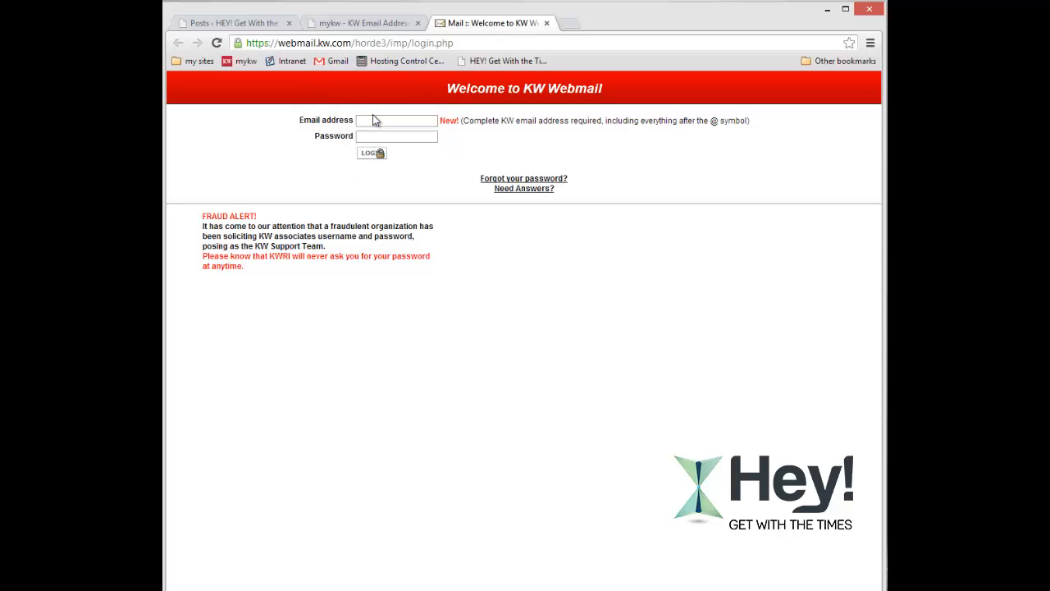
pyautogui.click(373, 119)
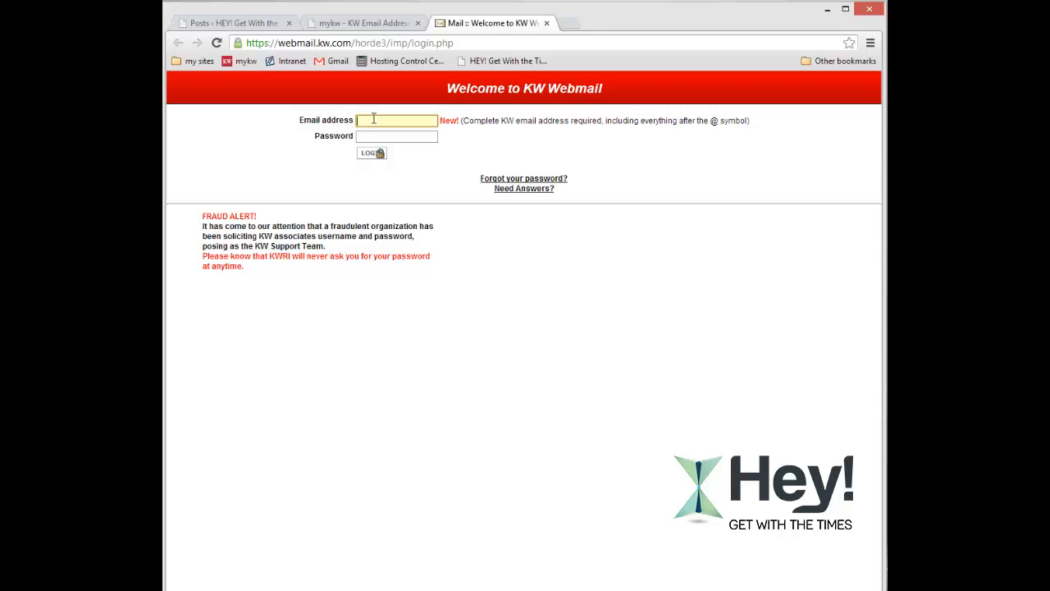
pyautogui.write('sold')
pyautogui.press('BackSpace')
pyautogui.press('BackSpace')
pyautogui.press('Tab')
pyautogui.write('••')
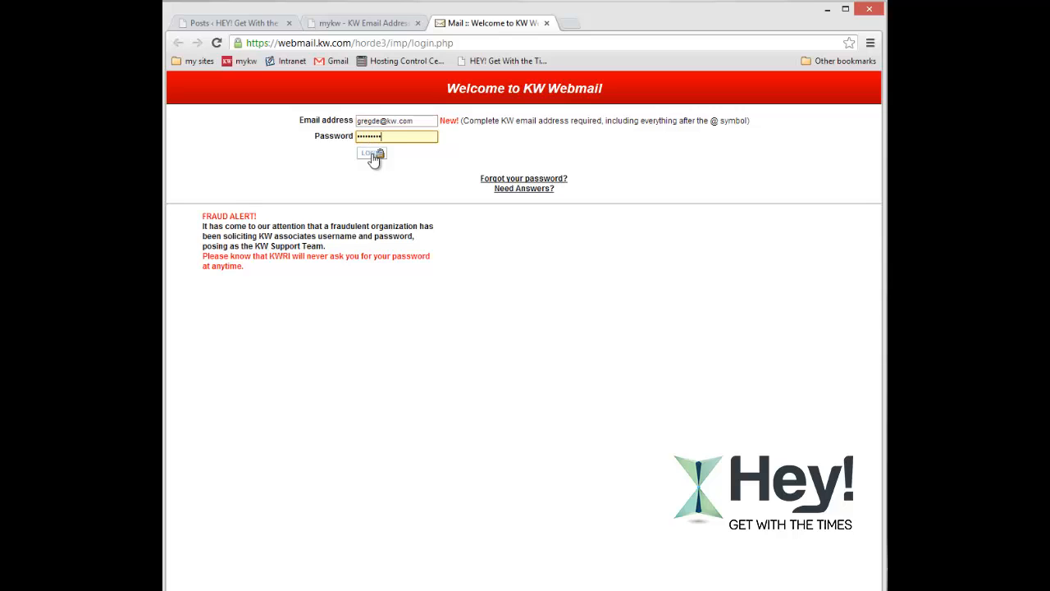
pyautogui.click(371, 153)
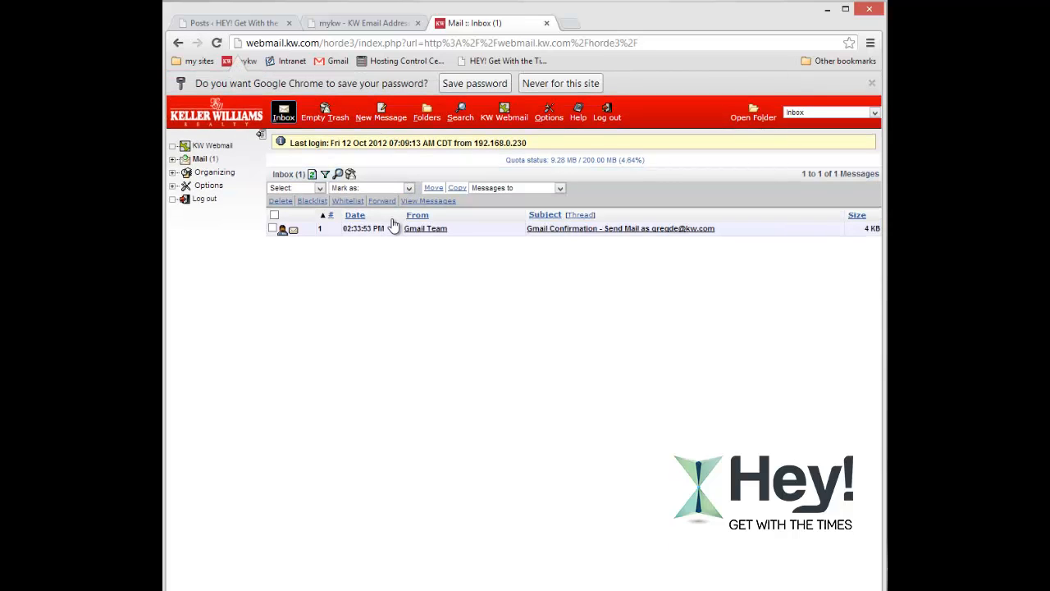
# Open the Gmail Confirmation message and copy its confirmation code.
pyautogui.click(574, 231)
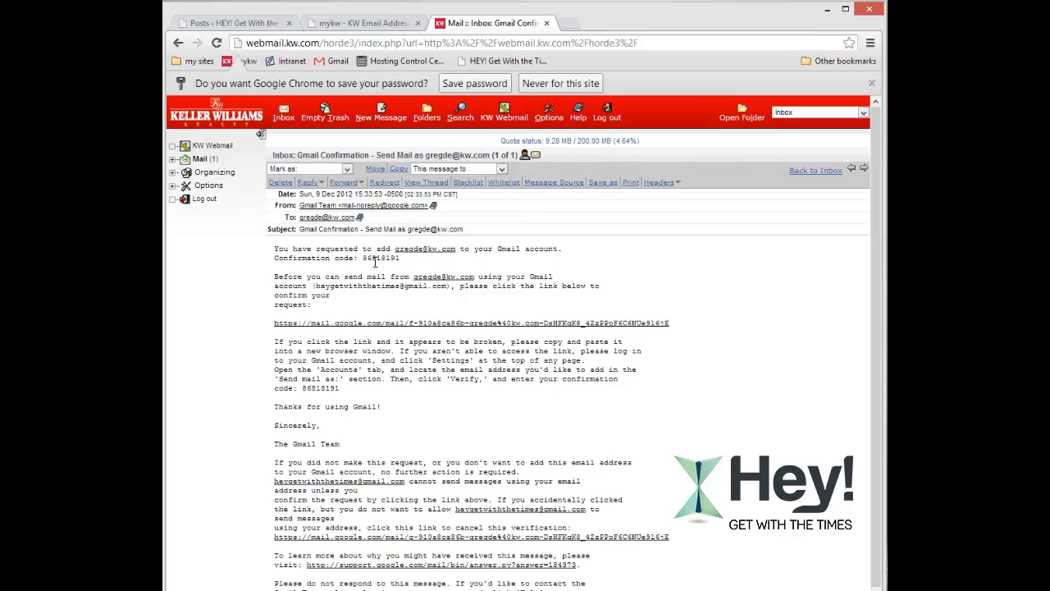
pyautogui.moveTo(362, 257); pyautogui.dragTo(399, 257)
pyautogui.rightClick(399, 257)
pyautogui.click(407, 274)
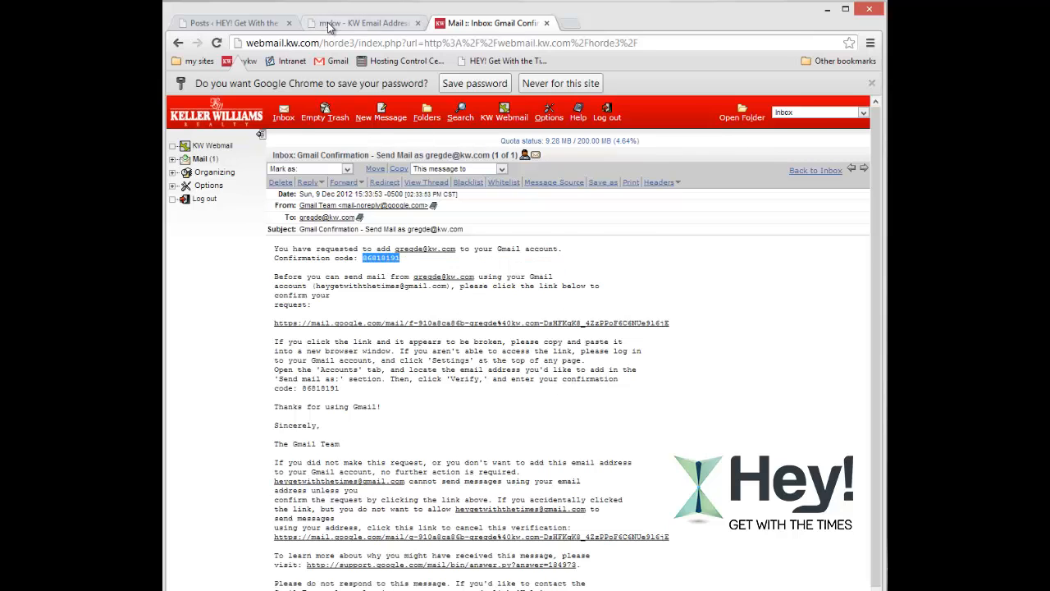
pyautogui.click(340, 23)
pyautogui.click(244, 25)
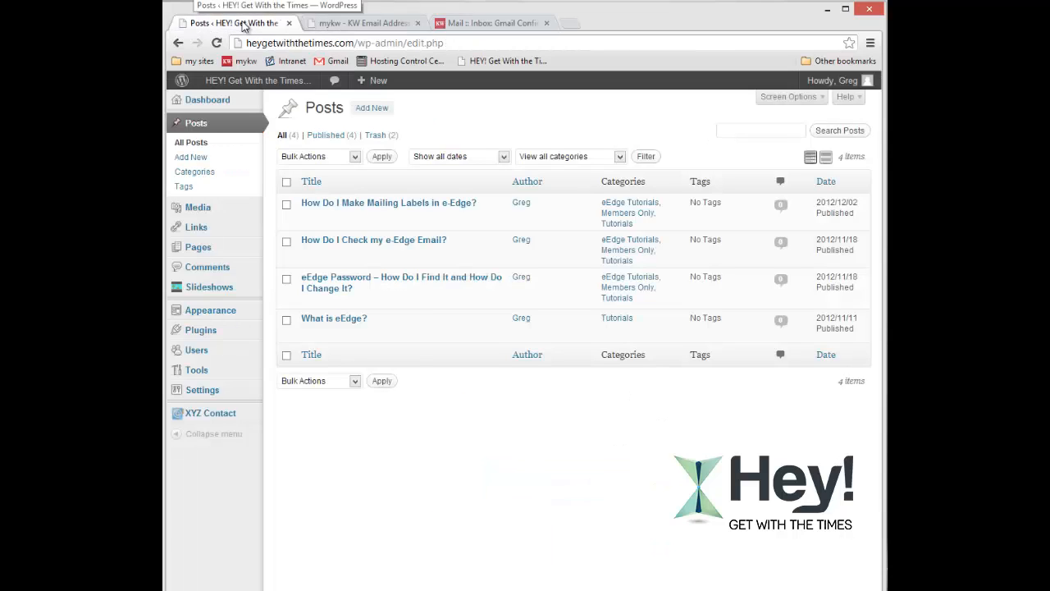
pyautogui.click(474, 23)
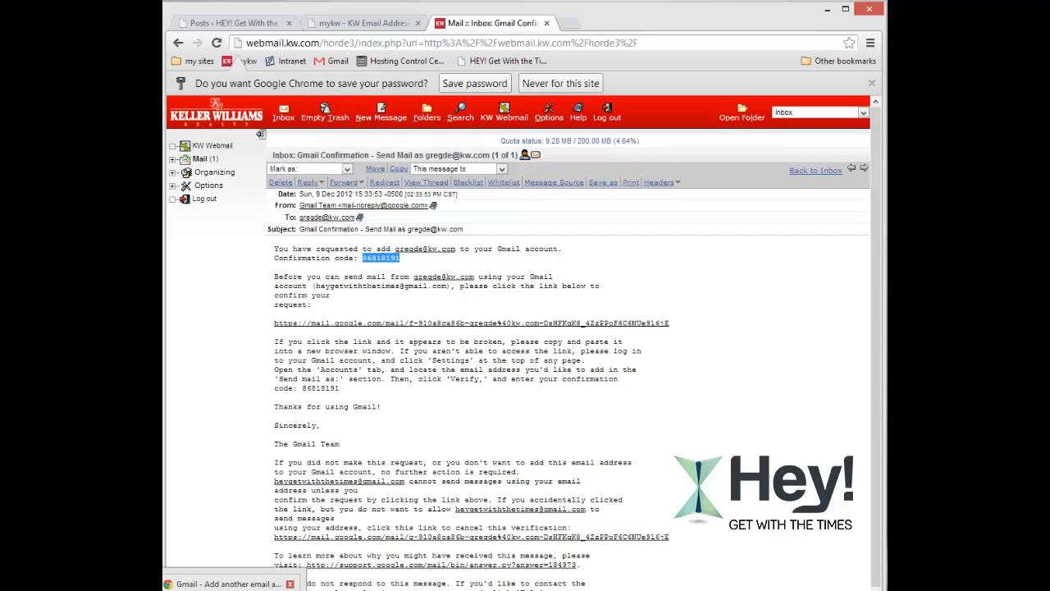
# Paste the confirmation code into Gmail's add-address window, verify the KW address, and close the window.
pyautogui.click(209, 584)
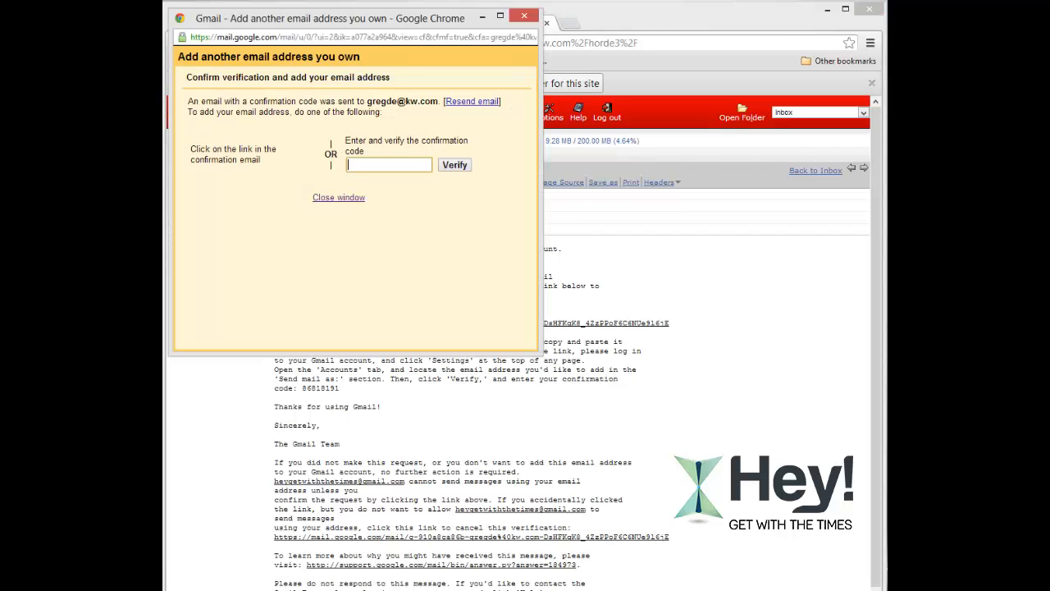
pyautogui.rightClick(371, 169)
pyautogui.click(426, 236)
pyautogui.click(451, 168)
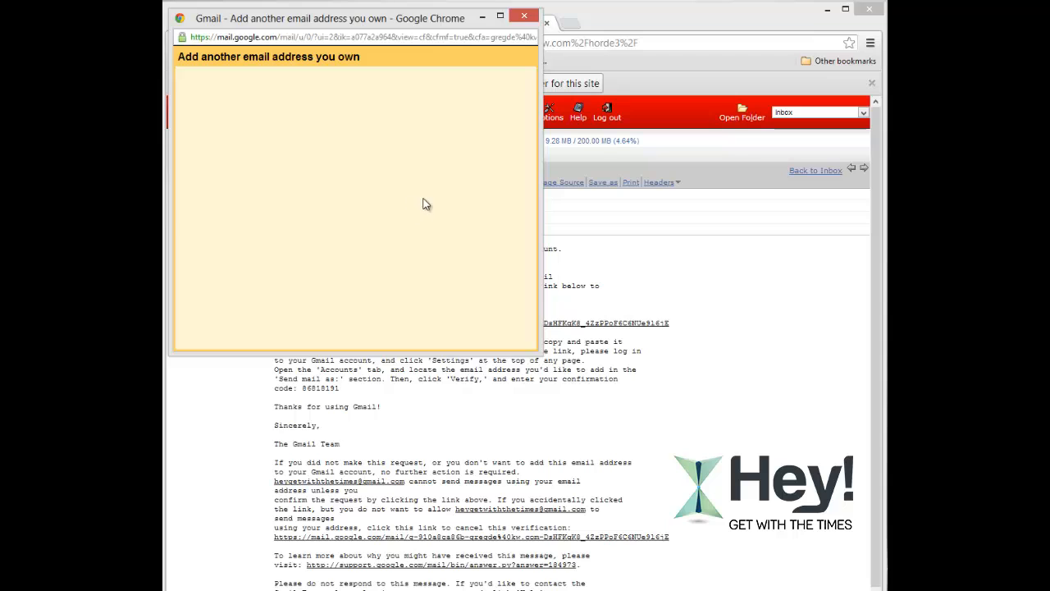
pyautogui.click(524, 15)
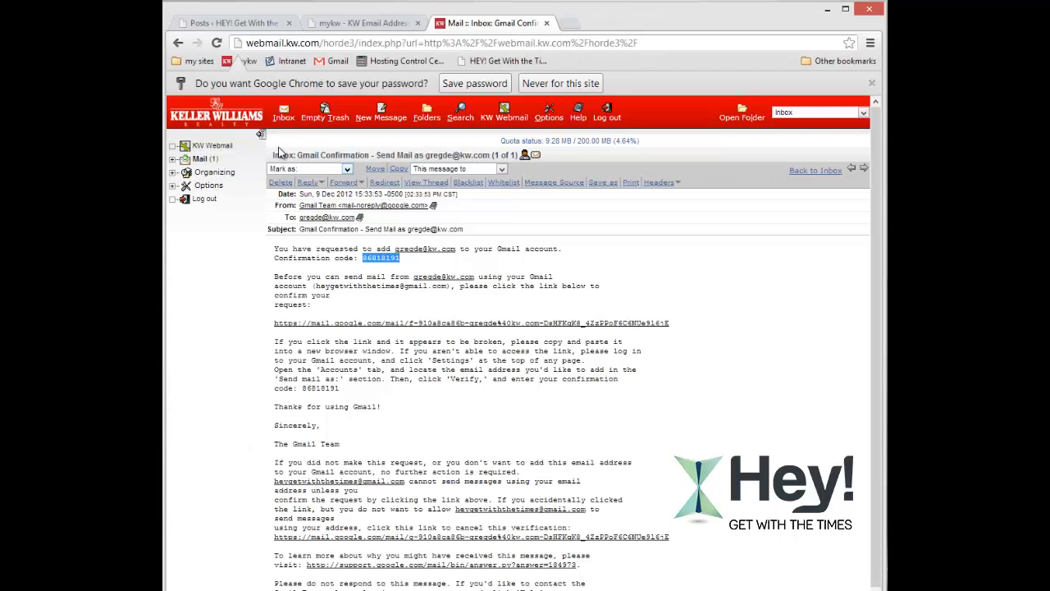
# Switch to the mykw tab and open a new blank browser tab beside it.
pyautogui.click(361, 24)
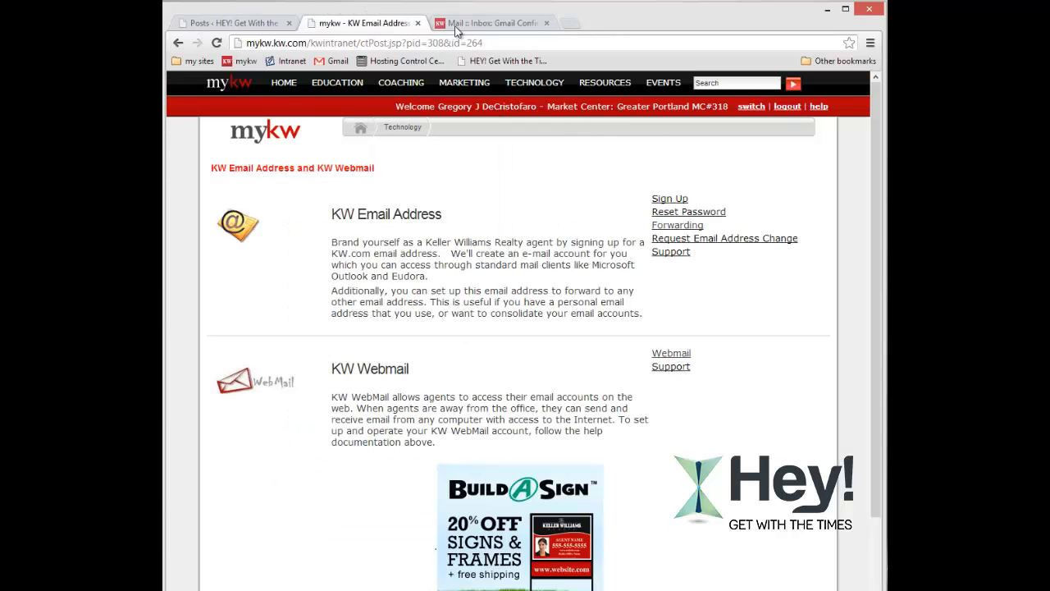
pyautogui.click(572, 27)
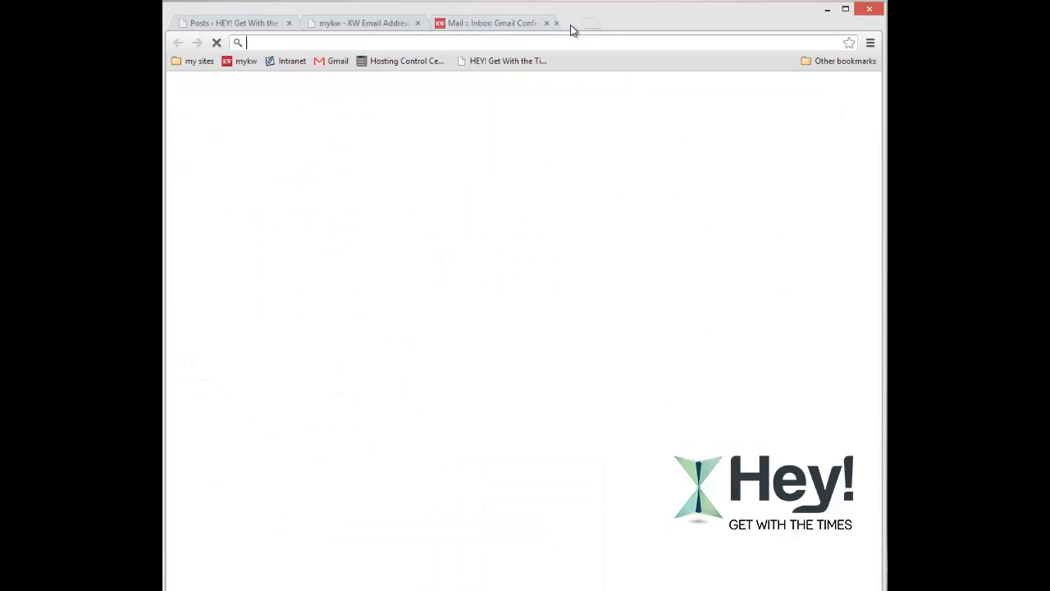
# Enter gmail in the new tab's address bar to load the Gmail inbox.
pyautogui.write('gmail.com')
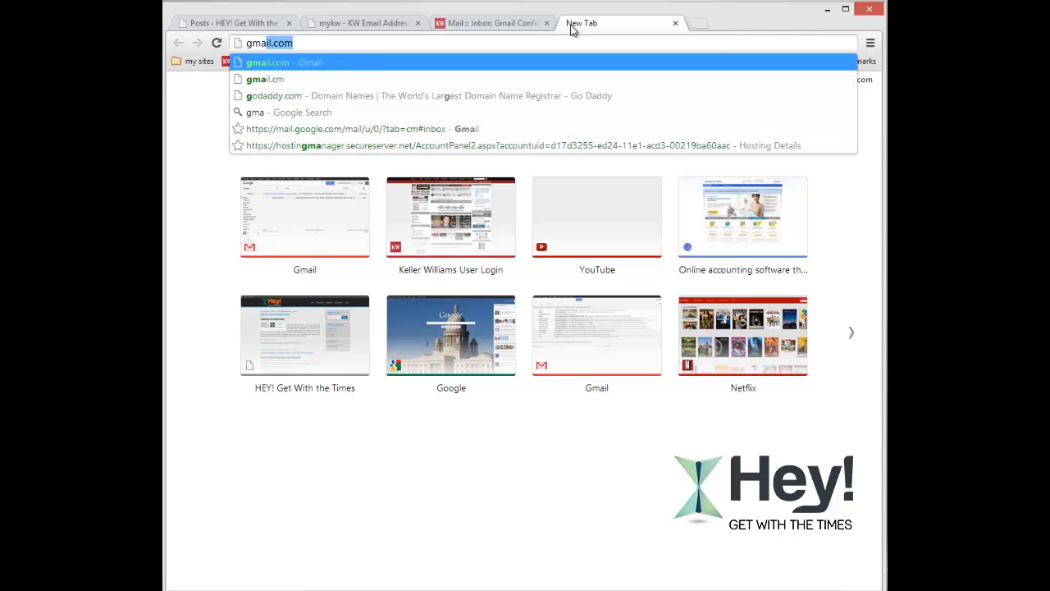
pyautogui.press('Return')
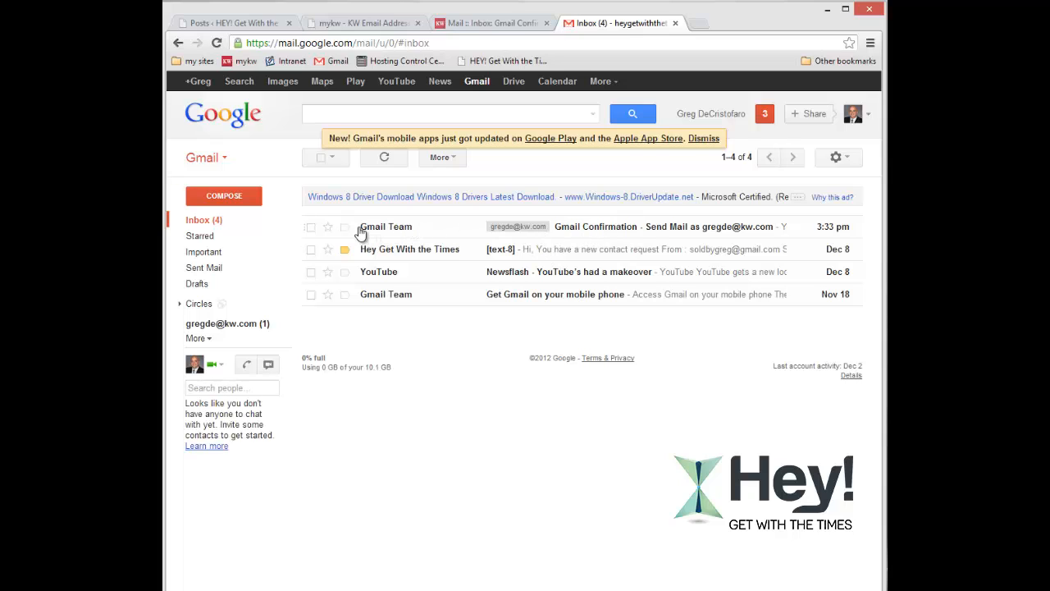
pyautogui.moveTo(392, 235)
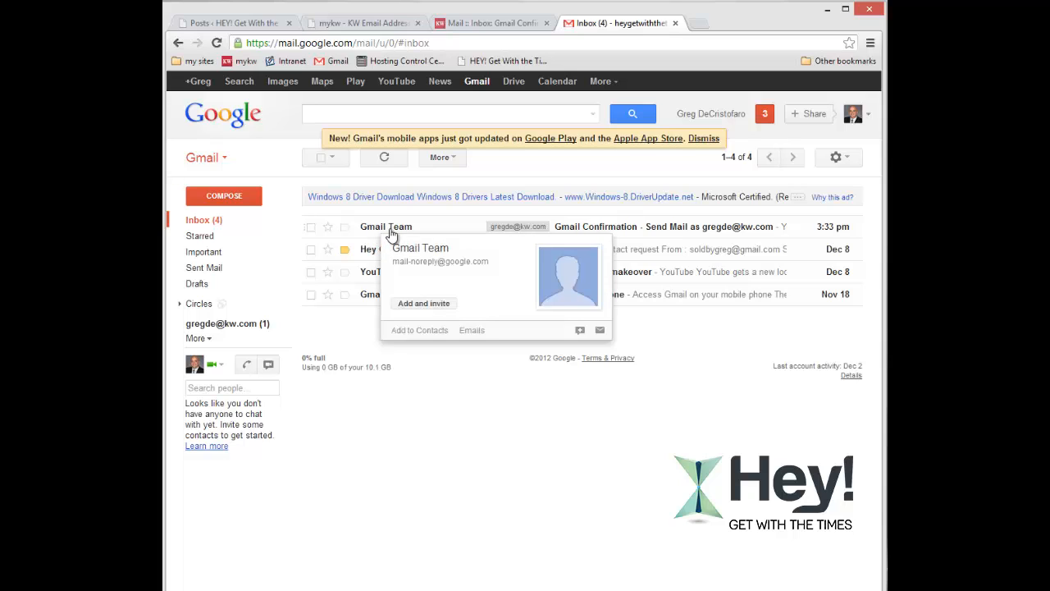
# Open Gmail Settings on the Accounts and Import tab to check the KW send-as address.
pyautogui.click(836, 159)
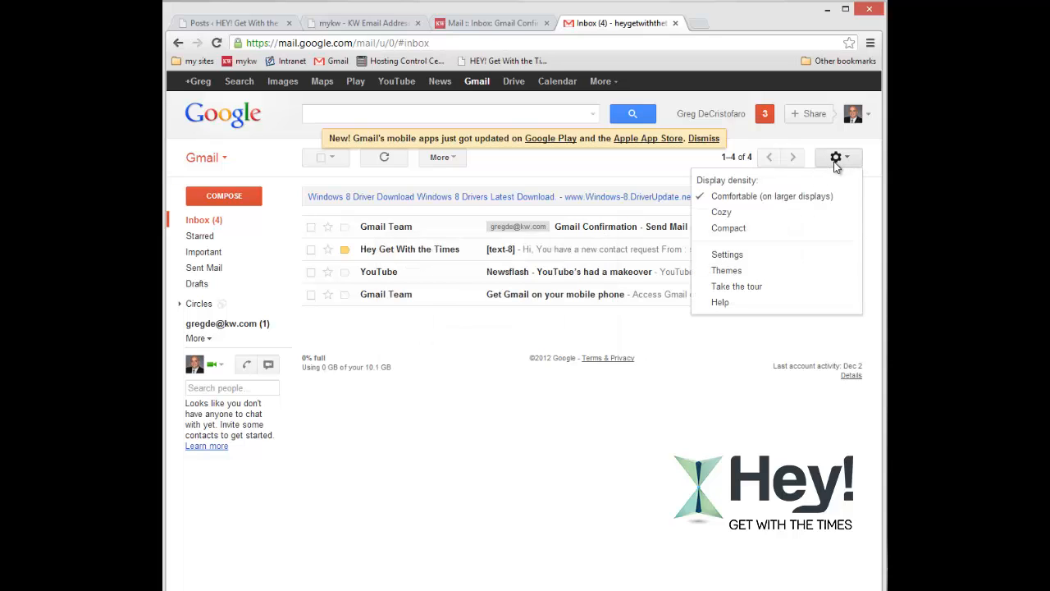
pyautogui.click(737, 259)
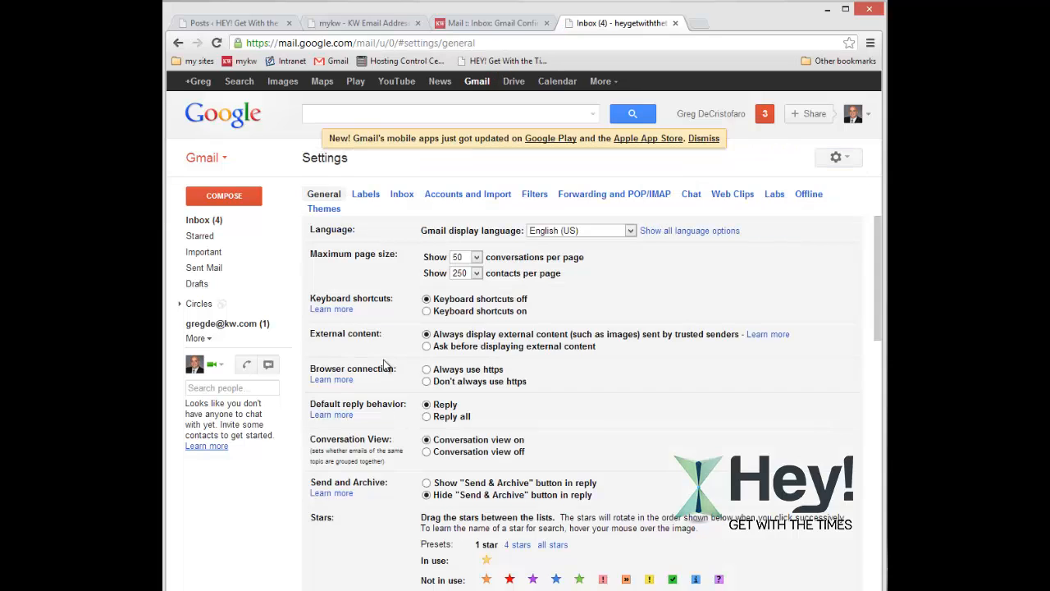
pyautogui.click(452, 194)
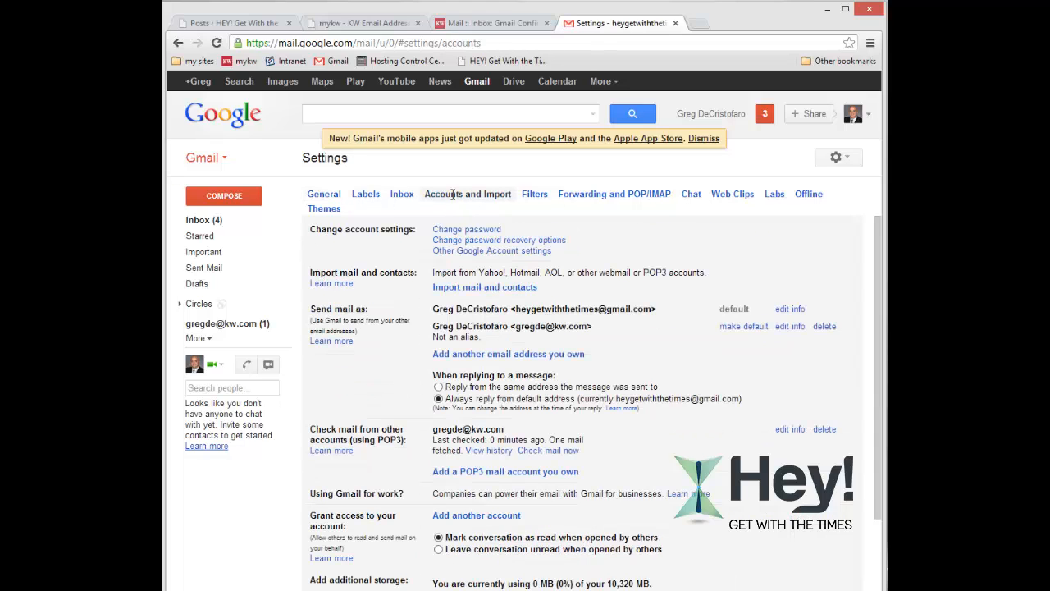
pyautogui.scroll(-2, 483, 344)
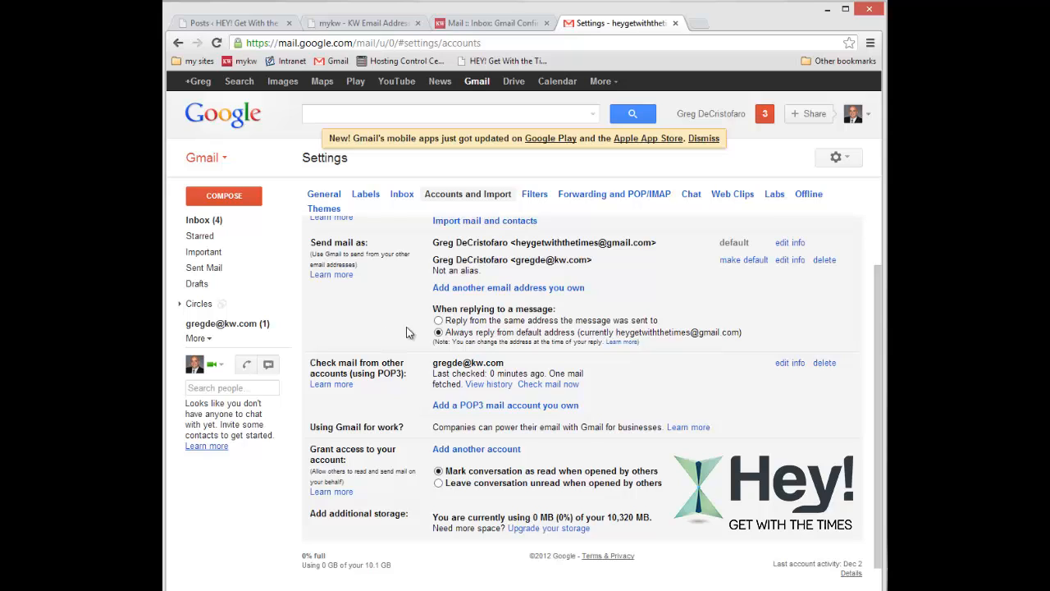
# Select 'Reply from the same address the message was sent to' for replies.
pyautogui.click(438, 322)
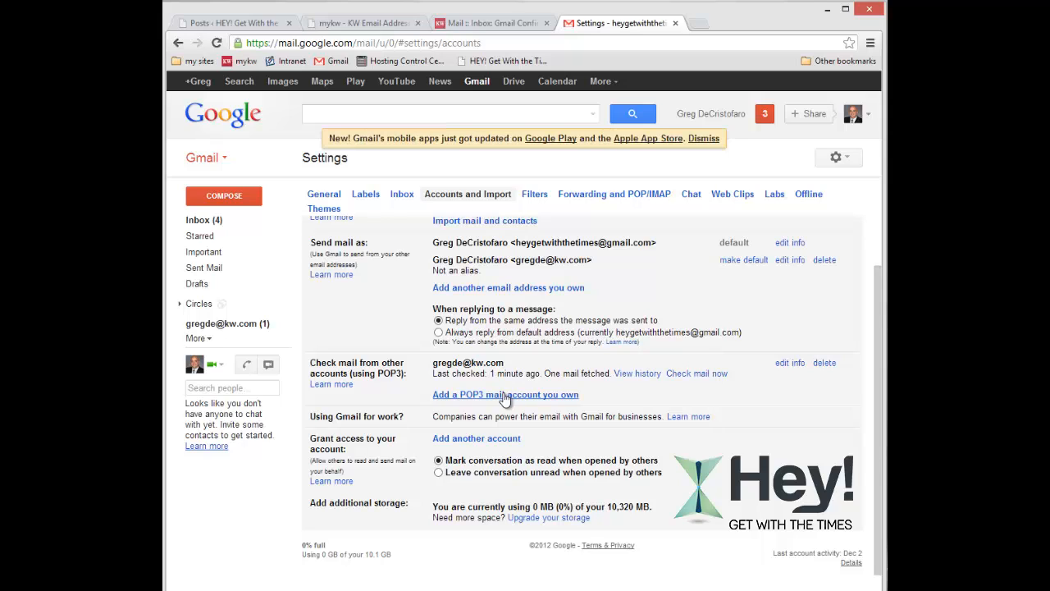
# Return to General settings and pick the KW address in the signature dropdown.
pyautogui.click(324, 200)
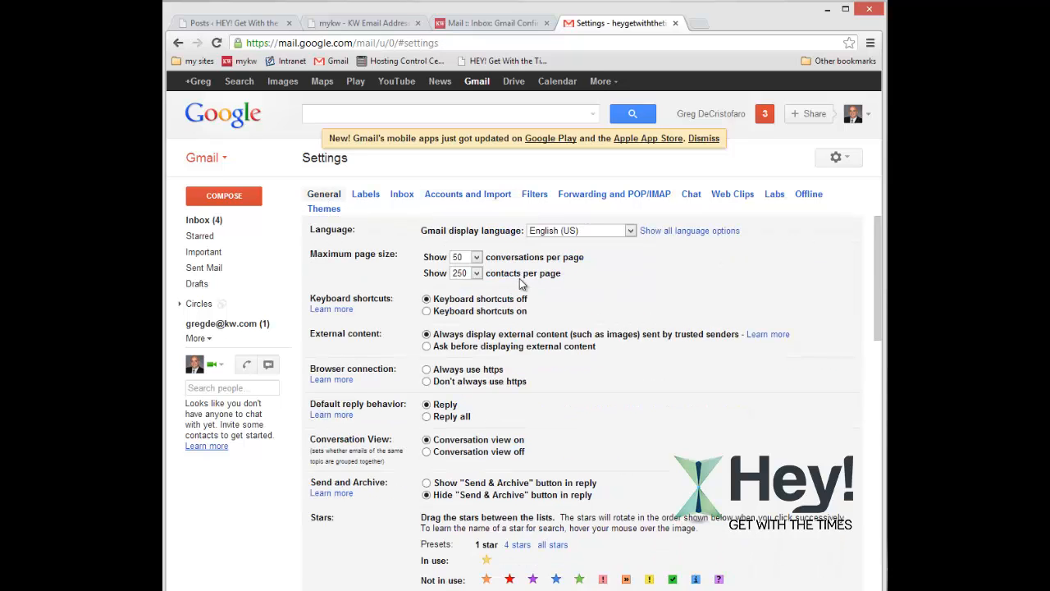
pyautogui.scroll(-4, 523, 287)
pyautogui.scroll(-10, 517, 300)
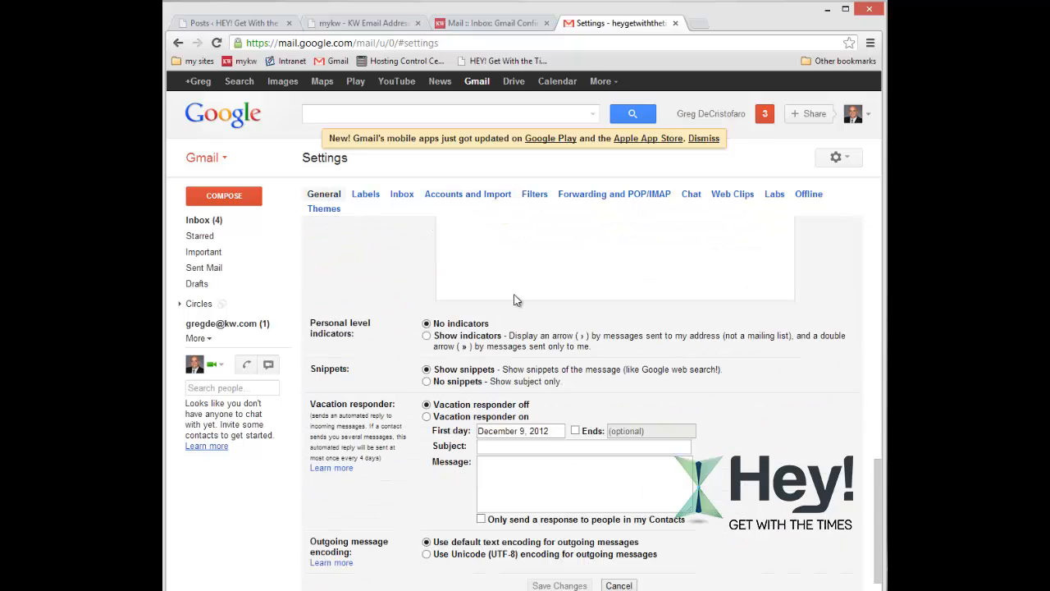
pyautogui.scroll(3, 515, 300)
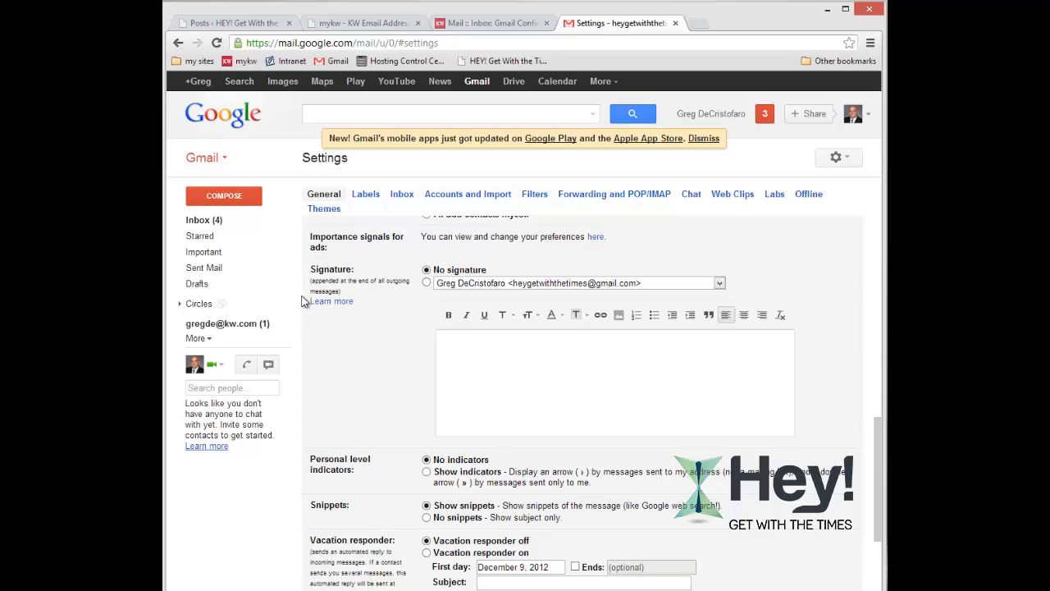
pyautogui.click(720, 283)
pyautogui.click(558, 310)
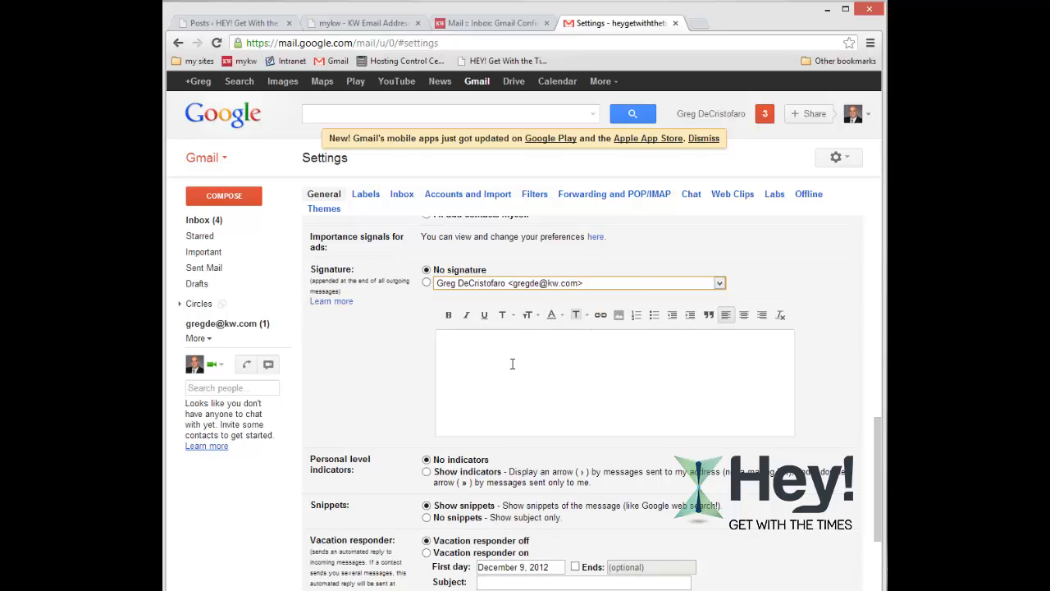
# Write the KW signature: full name, Keller Williams Realty, and a phone number on separate lines.
pyautogui.click(511, 364)
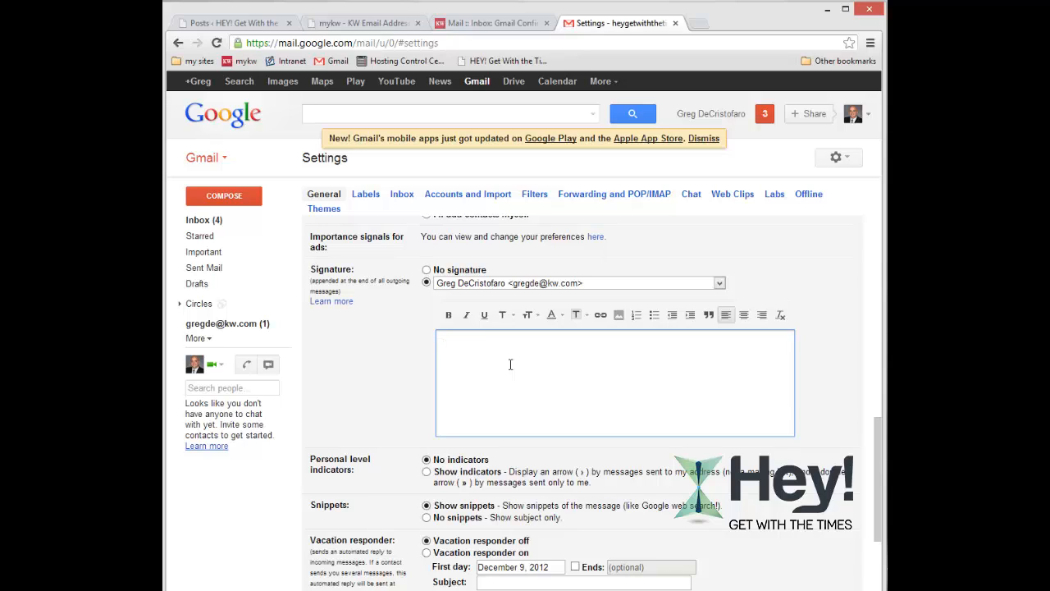
pyautogui.write('Greg DeCristofaro')
pyautogui.press('Return')
pyautogui.write('Keller Willi')
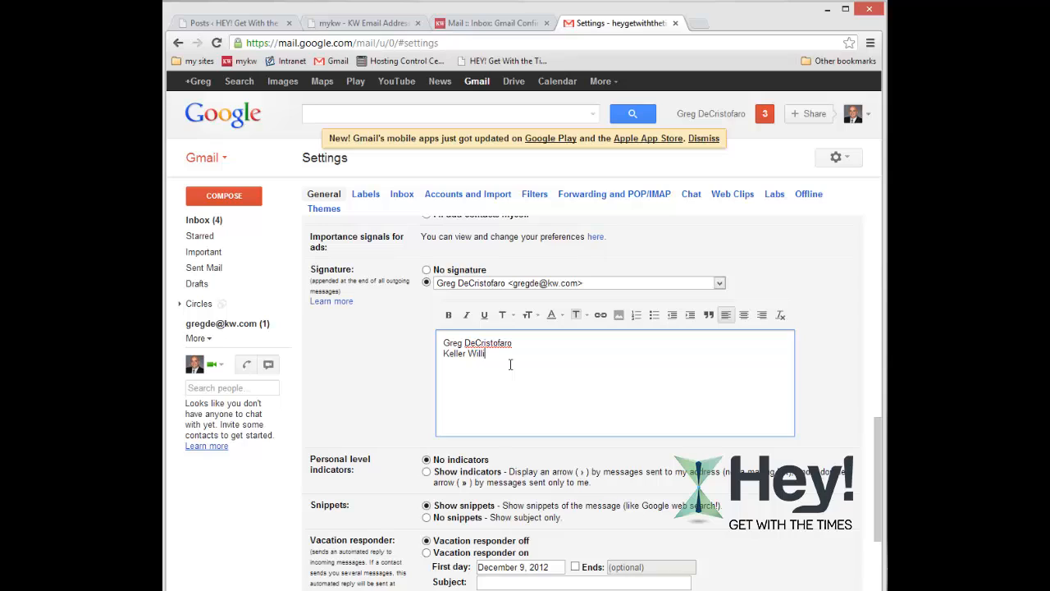
pyautogui.write('ams REalt')
pyautogui.press('BackSpace')
pyautogui.press('BackSpace')
pyautogui.press('BackSpace')
pyautogui.press('BackSpace')
pyautogui.write('ealty')
pyautogui.press('Return')
# Make the name line Large and red, then save the signature.
pyautogui.moveTo(443, 343); pyautogui.dragTo(522, 336)
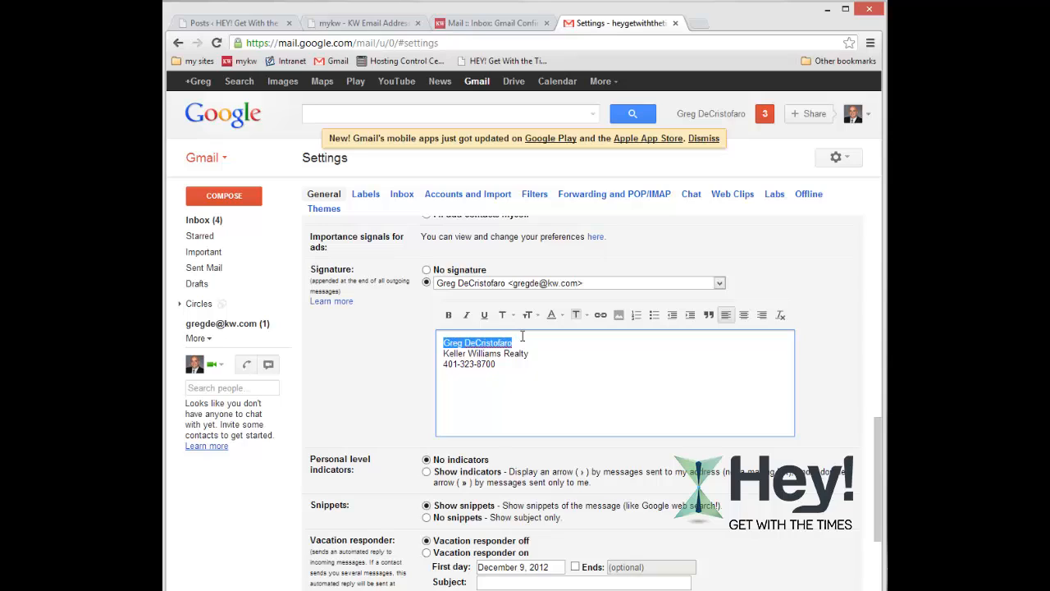
pyautogui.click(527, 314)
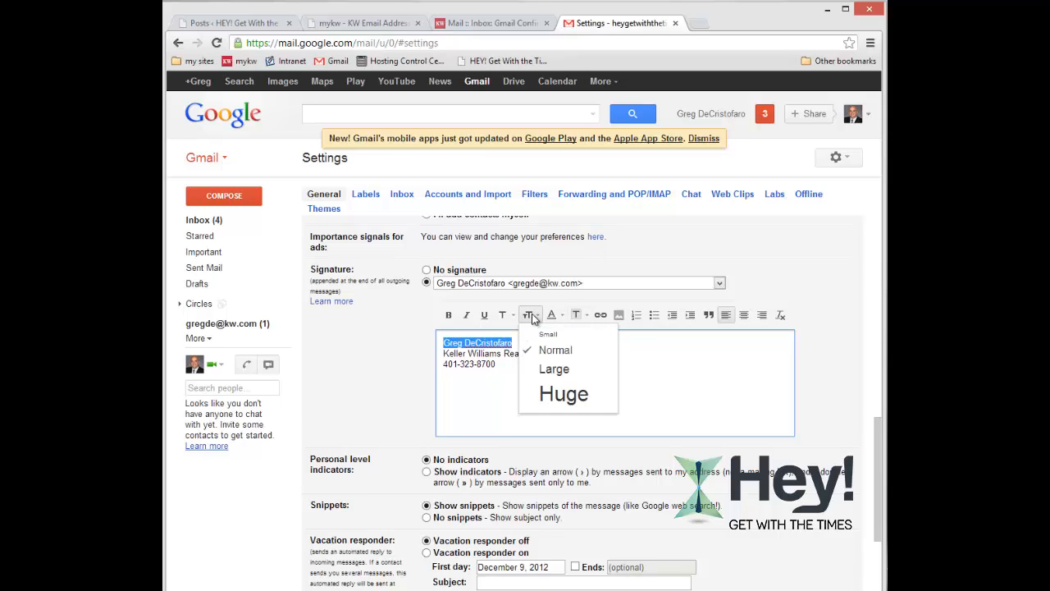
pyautogui.click(554, 368)
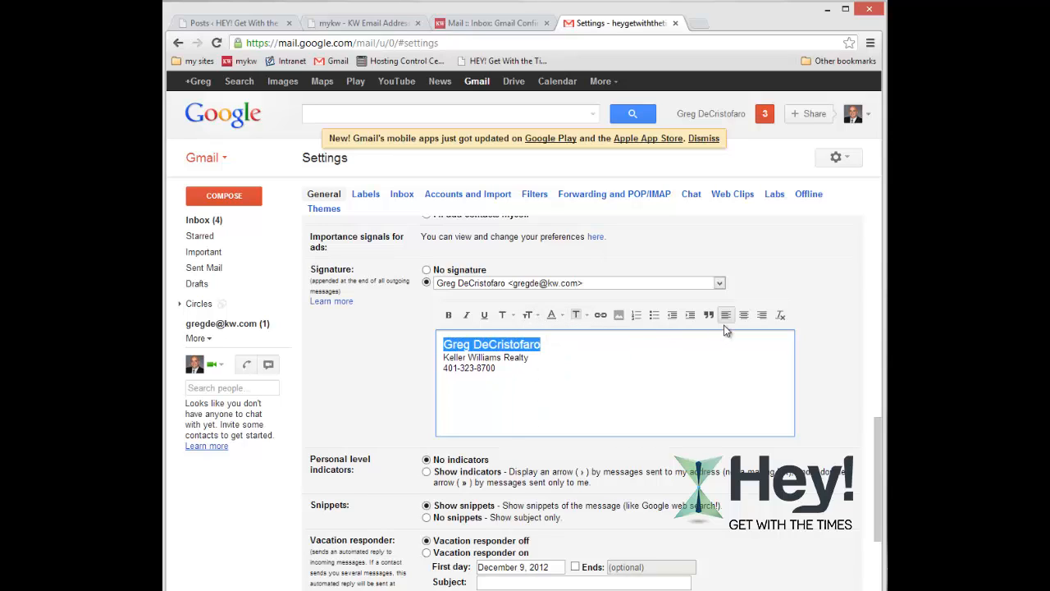
pyautogui.click(559, 317)
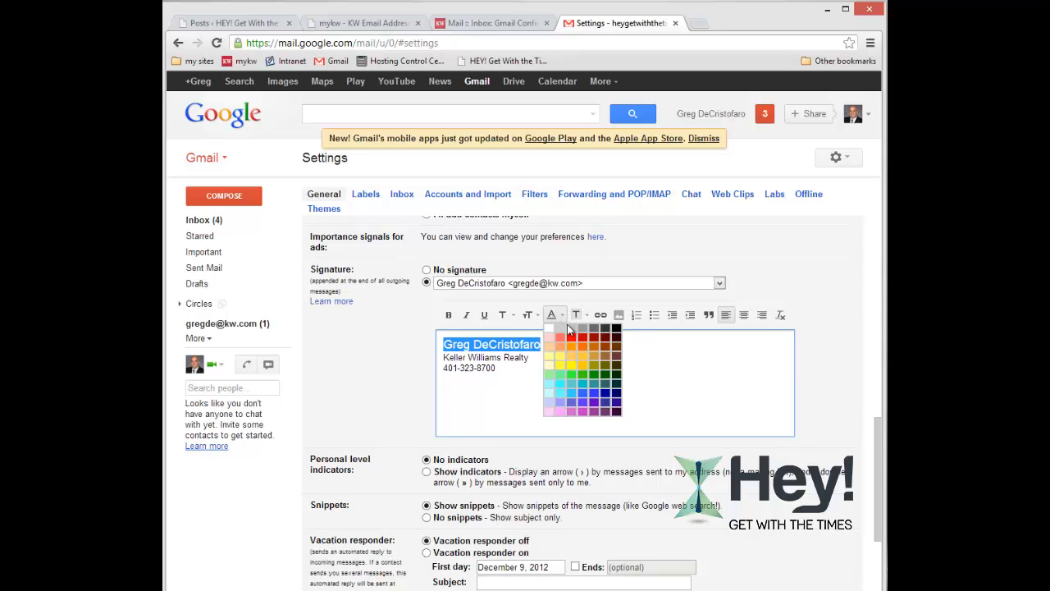
pyautogui.click(577, 338)
pyautogui.click(553, 406)
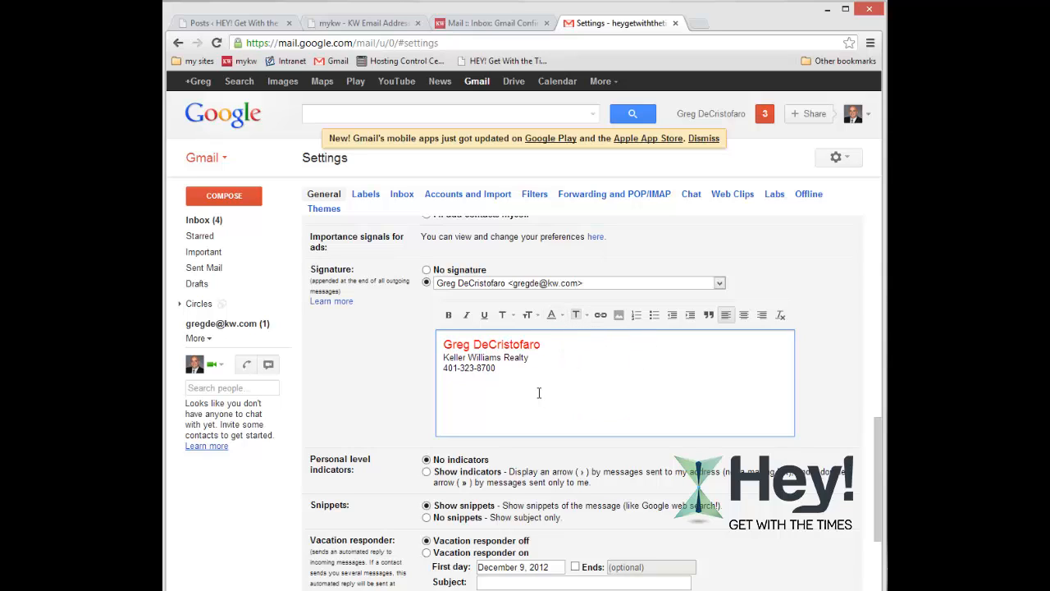
pyautogui.scroll(-3, 404, 464)
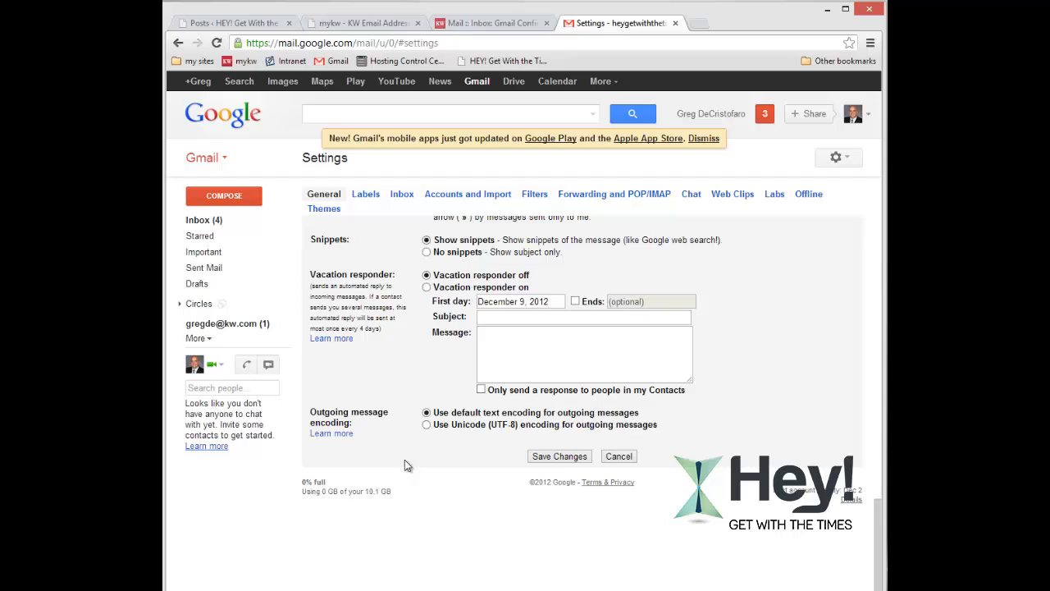
pyautogui.click(559, 458)
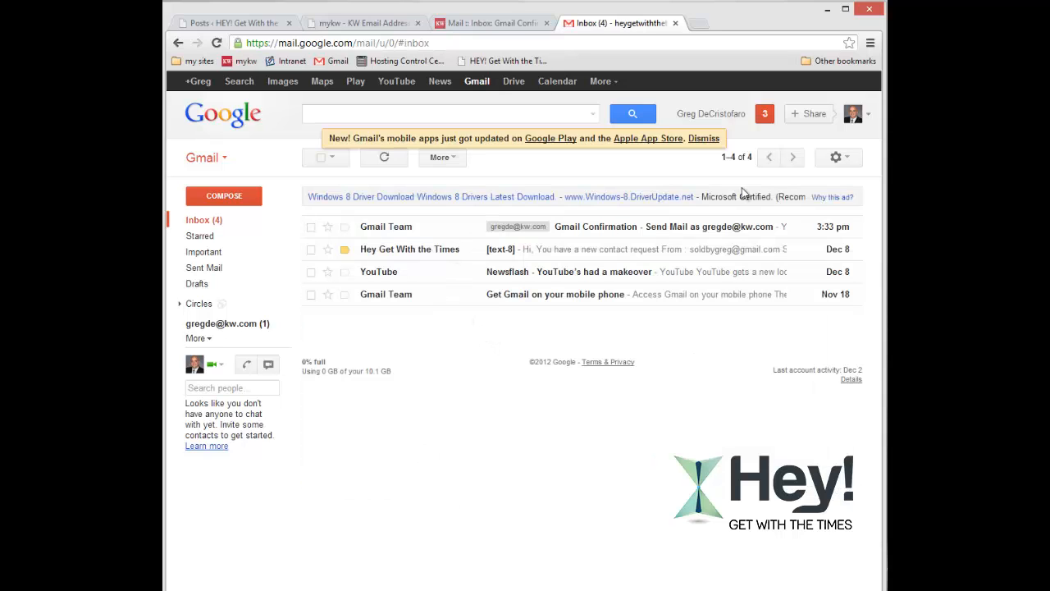
# Reopen Gmail Settings and keep the main Gmail address in the signature dropdown.
pyautogui.click(838, 158)
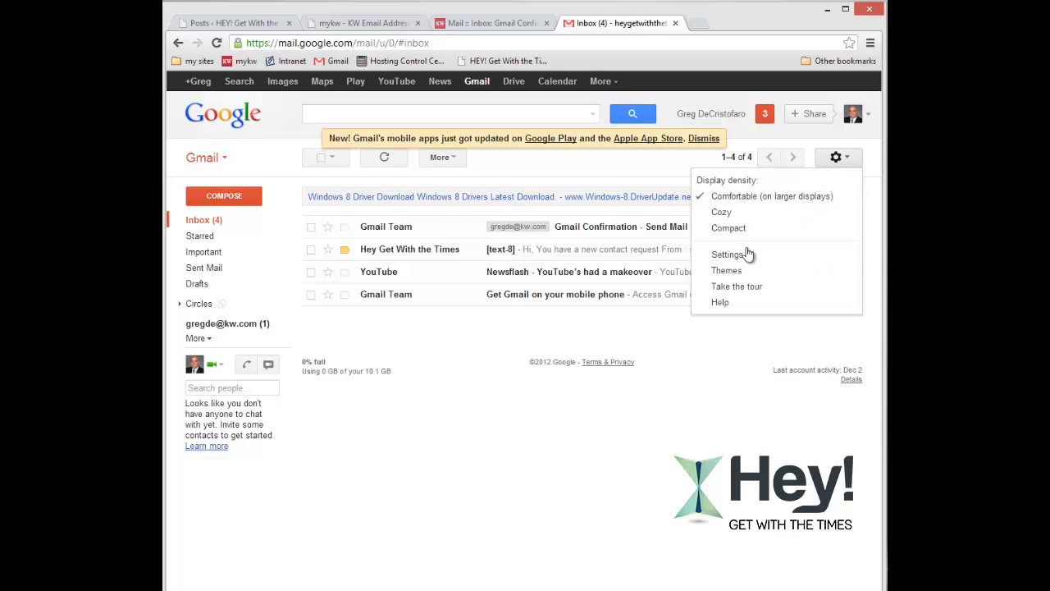
pyautogui.click(728, 255)
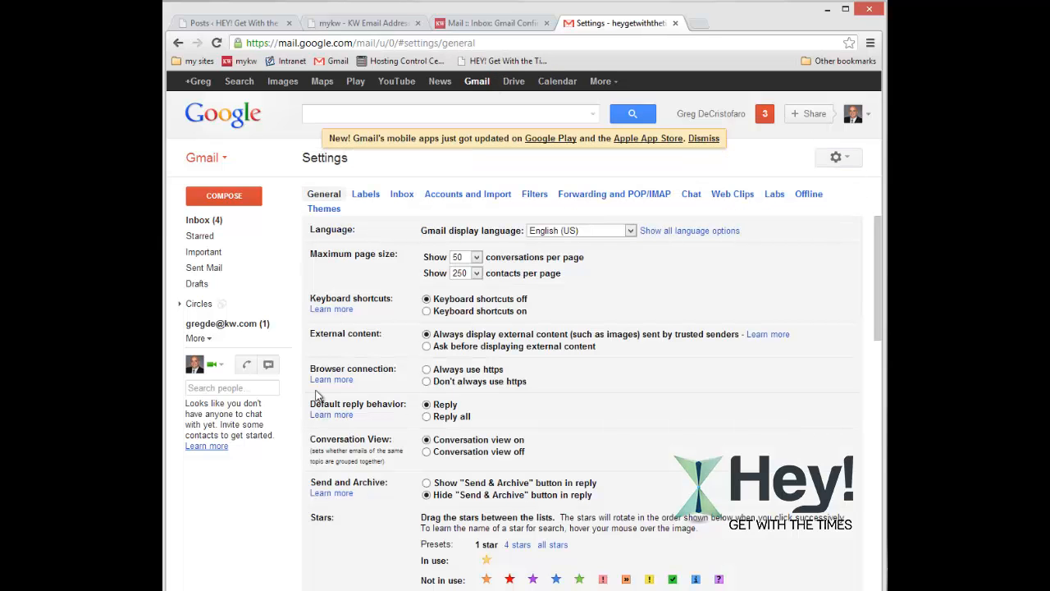
pyautogui.scroll(-10, 316, 389)
pyautogui.scroll(-3, 316, 389)
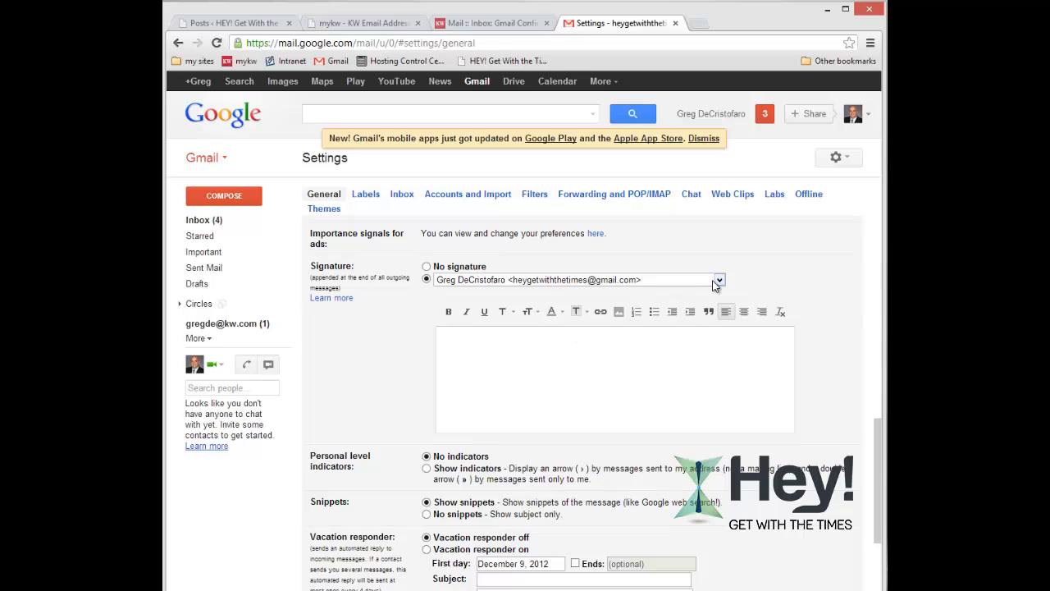
pyautogui.click(720, 280)
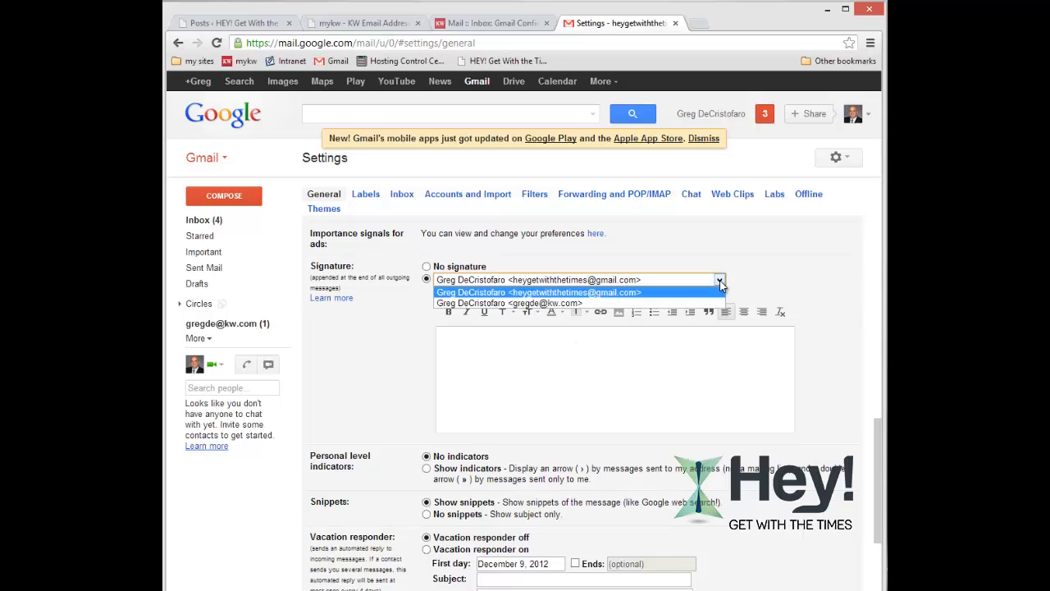
pyautogui.click(559, 293)
# Write the Gmail address signature: full name above HeyGetWithTheTimes.com.
pyautogui.click(534, 348)
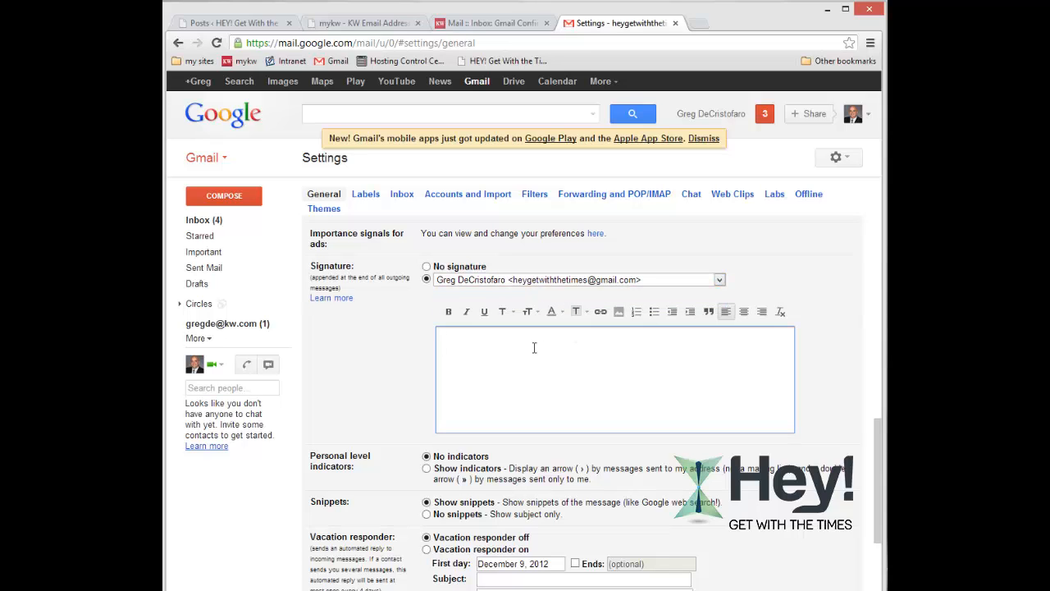
pyautogui.write('Greg DeCristofaro')
pyautogui.press('Return')
pyautogui.write('HeyGet')
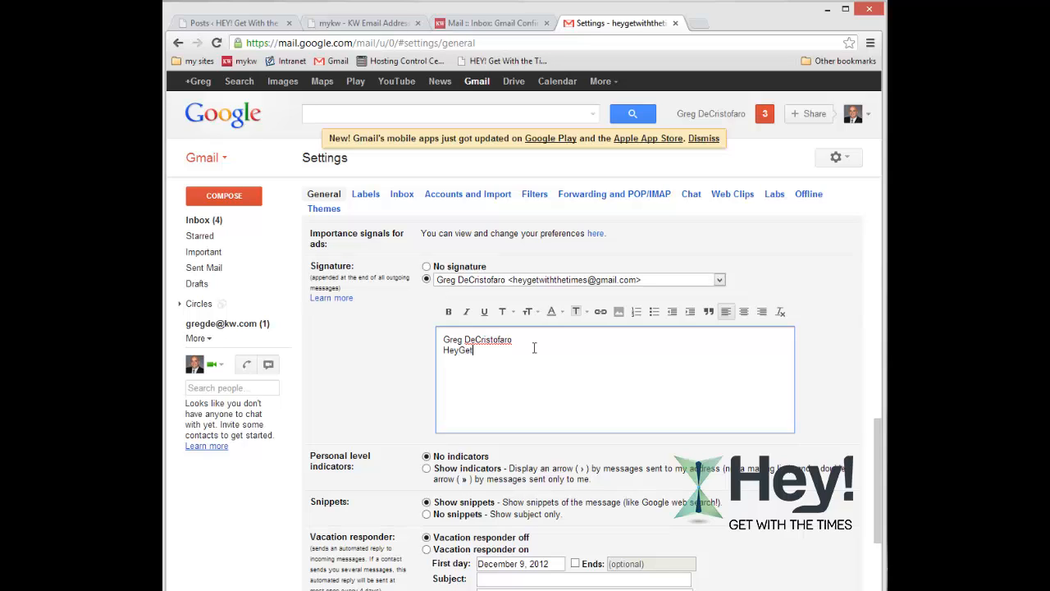
pyautogui.write('WithTheTimes.com')
# Bold the name line, trying a red background highlight and then removing it.
pyautogui.moveTo(444, 339); pyautogui.dragTo(521, 339)
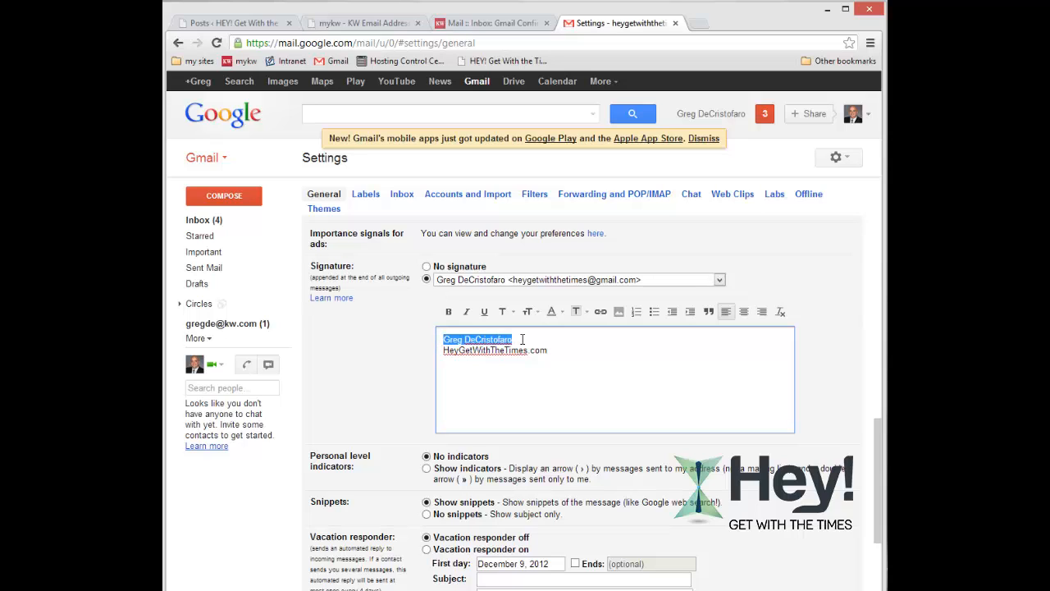
pyautogui.click(448, 312)
pyautogui.click(576, 312)
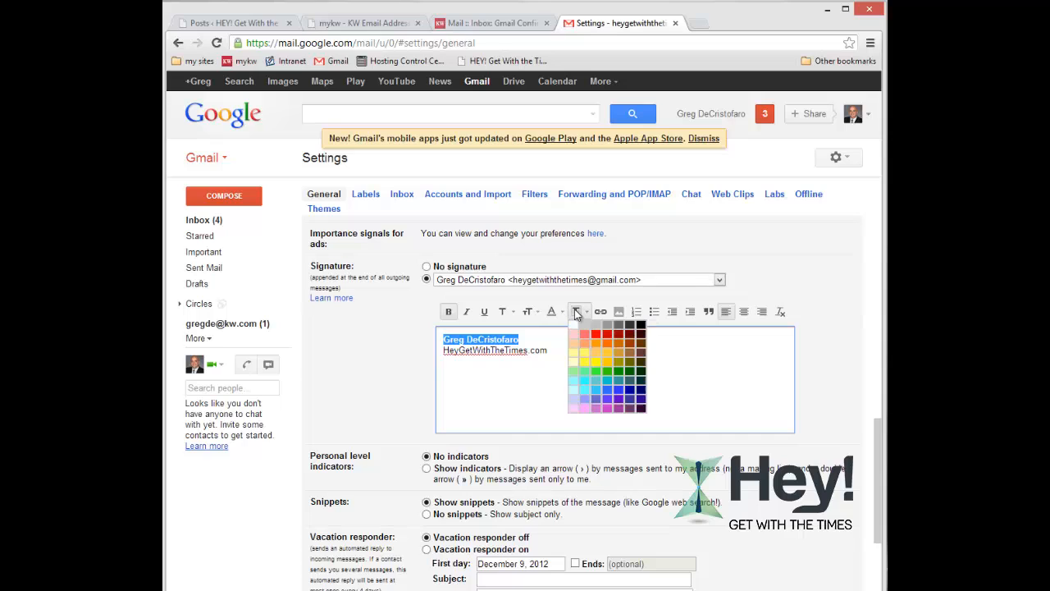
pyautogui.click(595, 334)
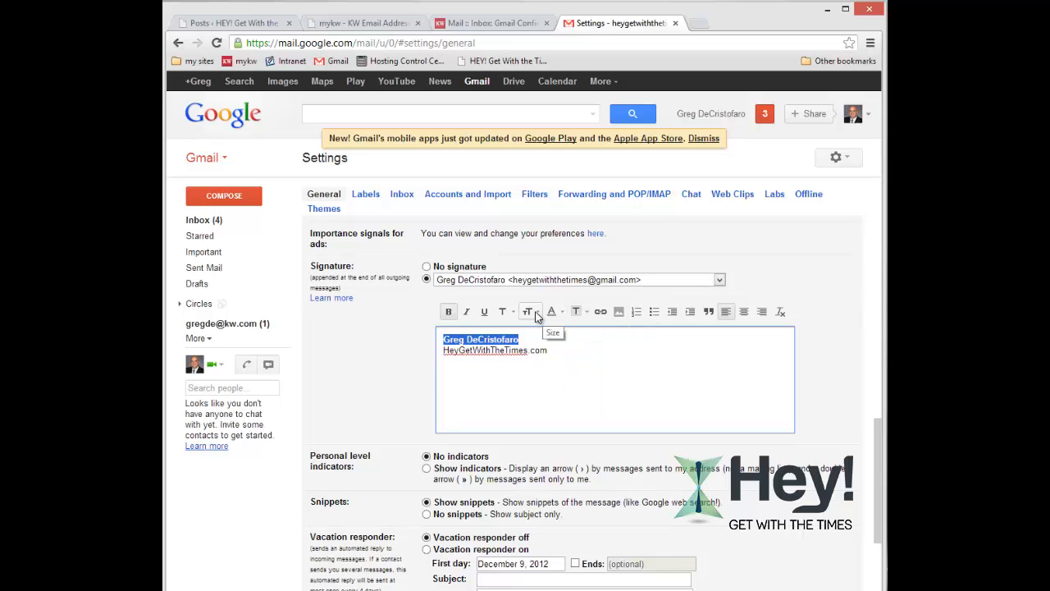
pyautogui.click(567, 393)
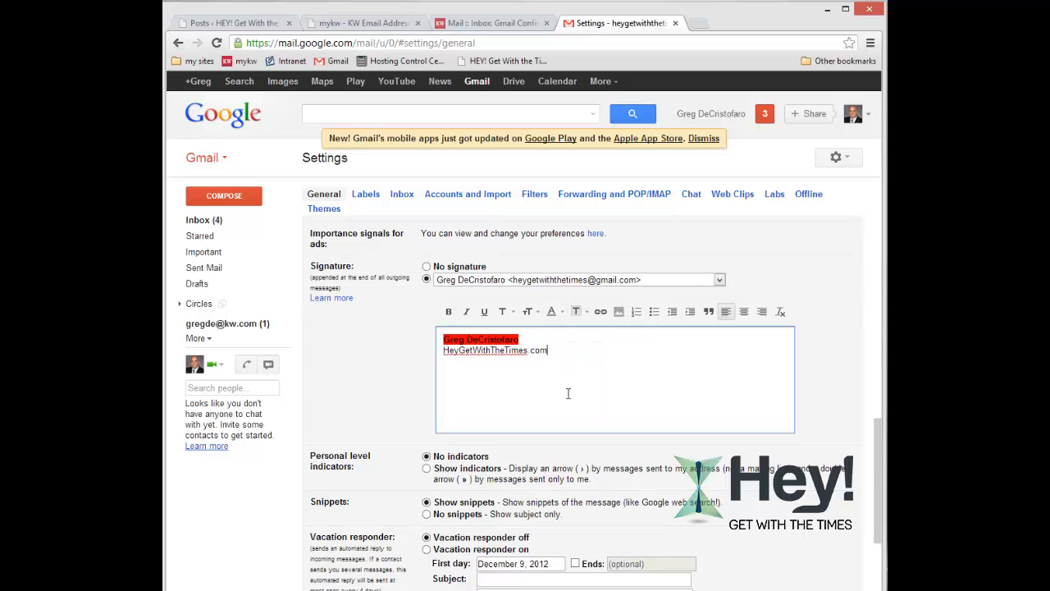
pyautogui.click(577, 312)
pyautogui.click(570, 327)
# Colour the name line's text red.
pyautogui.moveTo(518, 340); pyautogui.dragTo(444, 340)
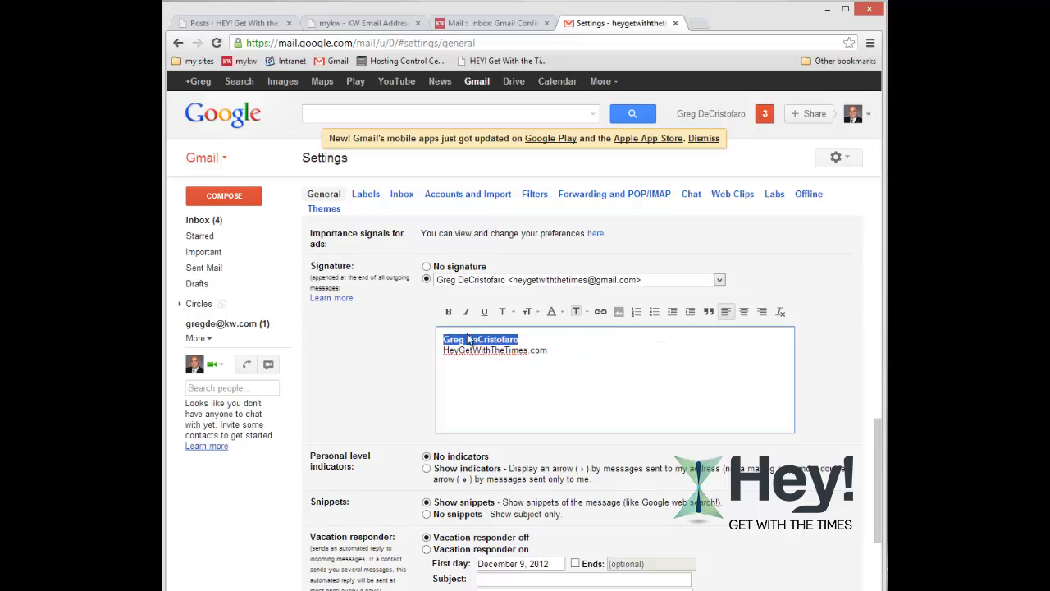
pyautogui.click(563, 311)
pyautogui.click(563, 311)
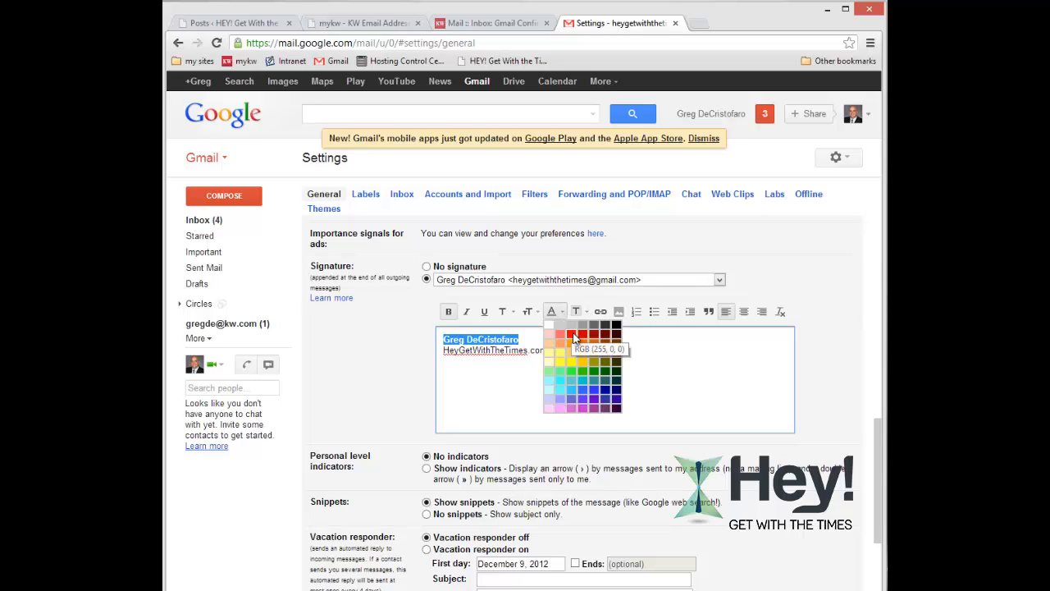
pyautogui.click(576, 338)
pyautogui.click(577, 367)
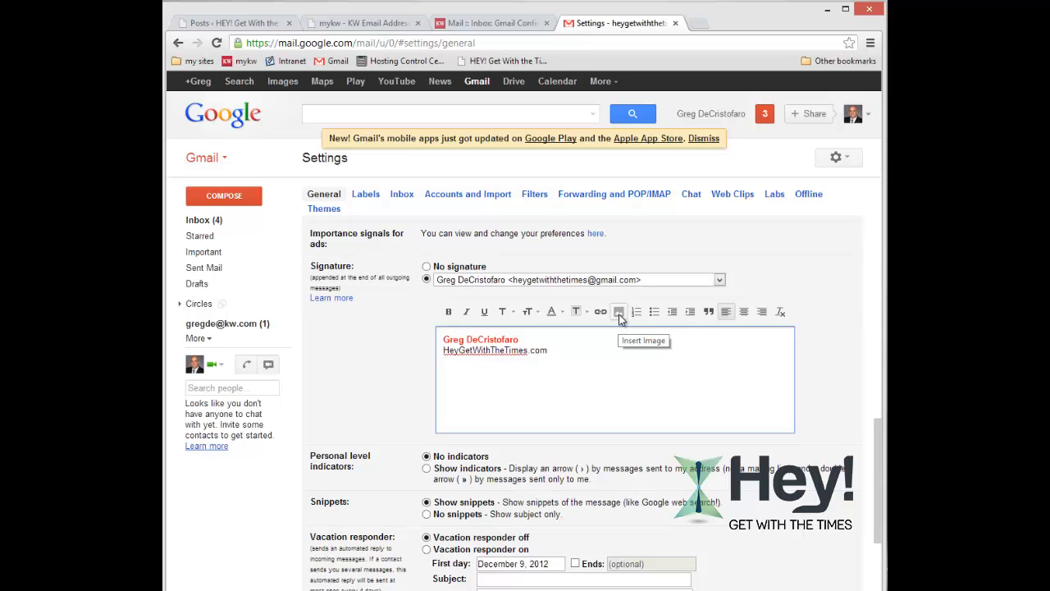
pyautogui.click(429, 374)
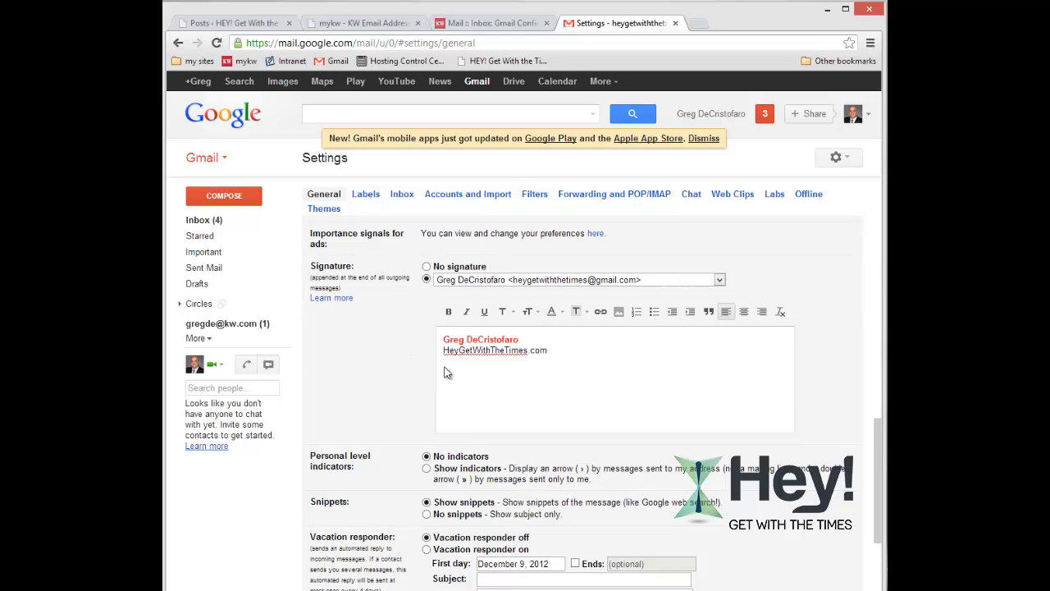
pyautogui.scroll(-5, 445, 372)
# Save the bold red-name signature for the main Gmail address.
pyautogui.click(552, 457)
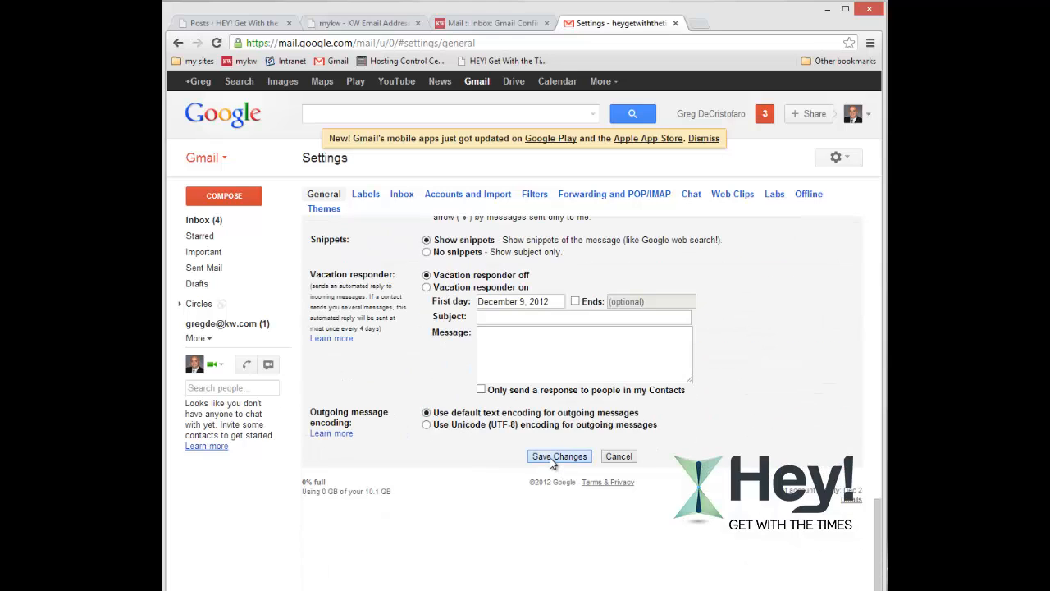